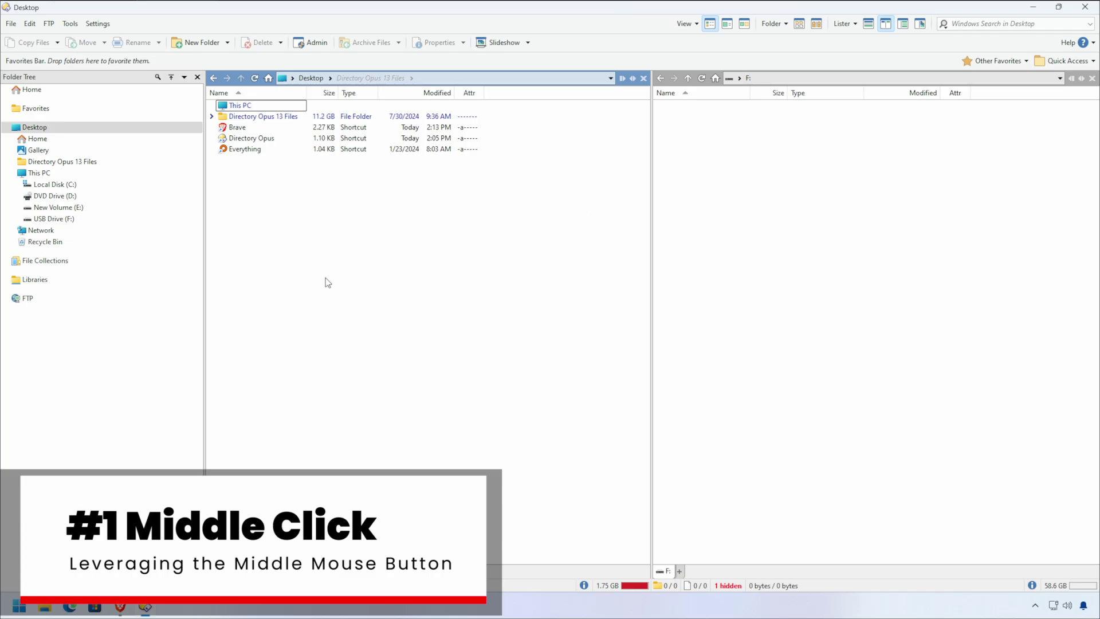
Open the Photos folder inside Directory Opus 13 Files
right_click(326, 283)
key(Escape)
double_click(275, 116)
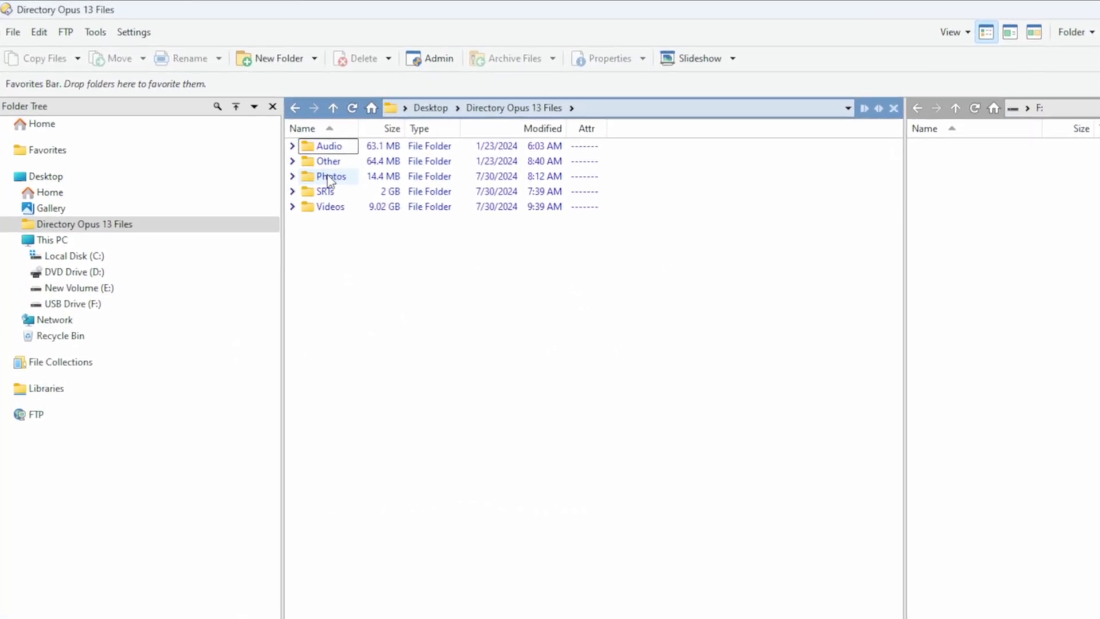
double_click(329, 179)
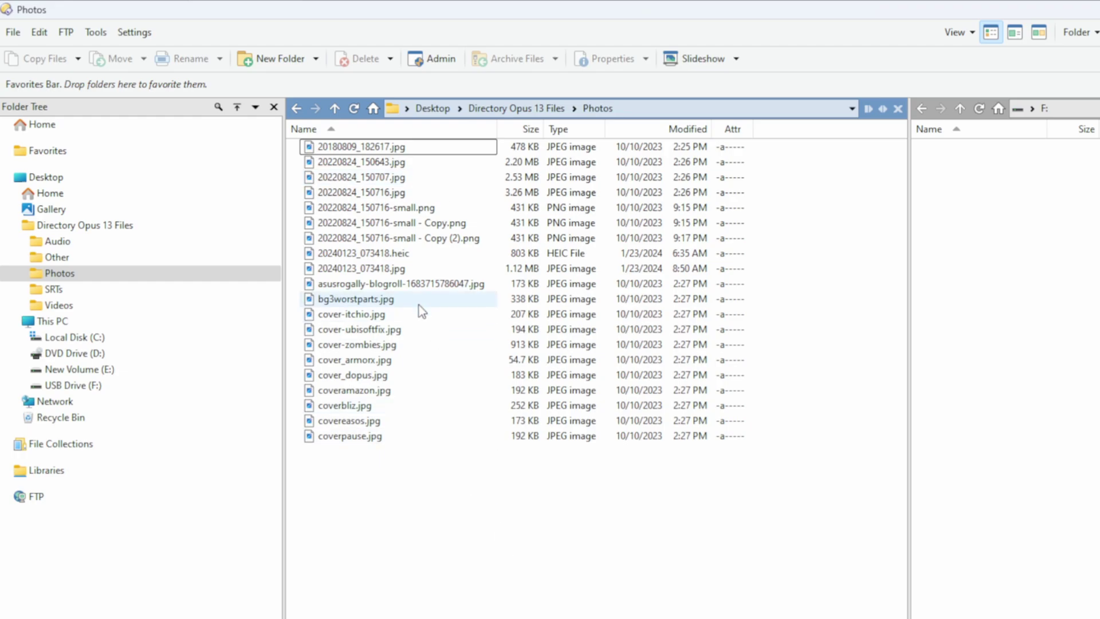
Select six Photos images, including bg3worstparts.jpg, coverbliz.jpg and coverpause.jpg
click(365, 179)
click(366, 223)
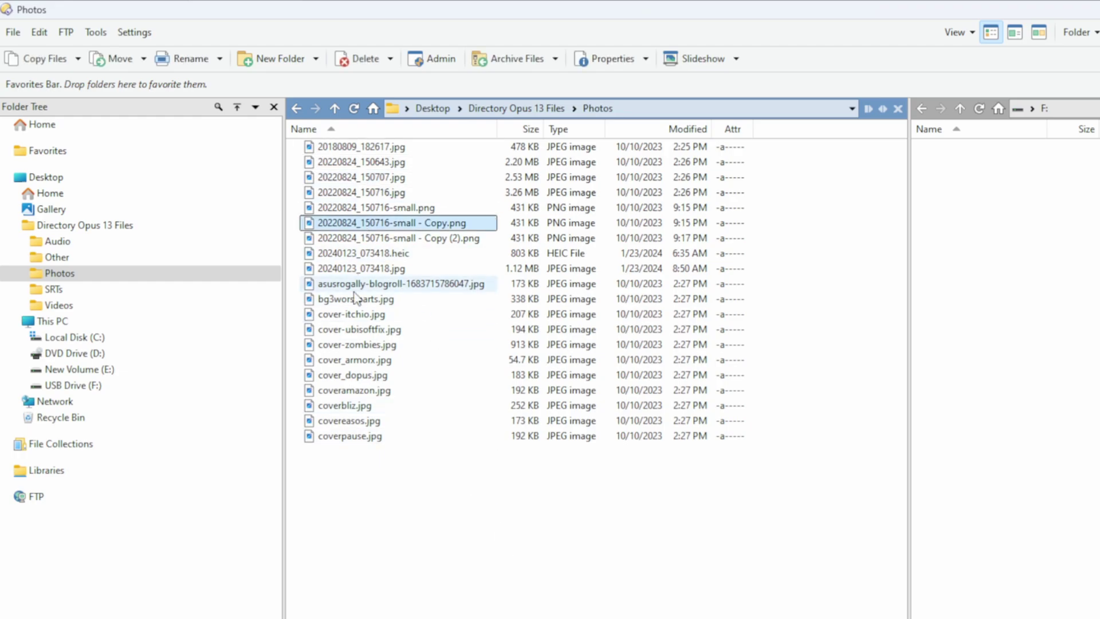
click(359, 299)
click(369, 361)
ctrl+click(378, 163)
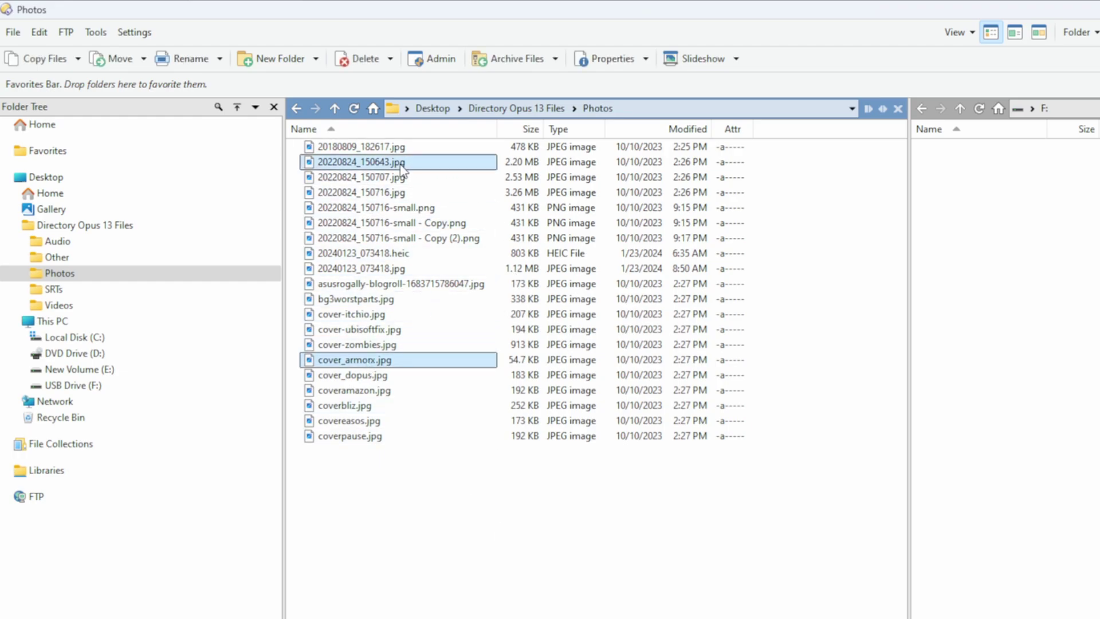
ctrl+click(351, 223)
ctrl+click(344, 299)
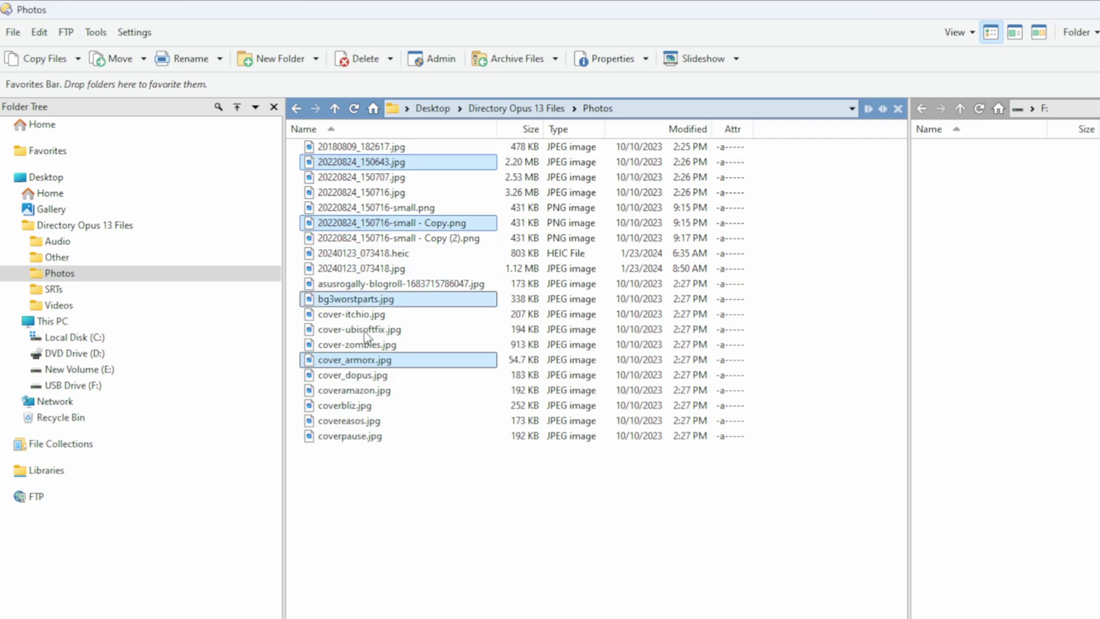
ctrl+click(366, 407)
ctrl+click(357, 436)
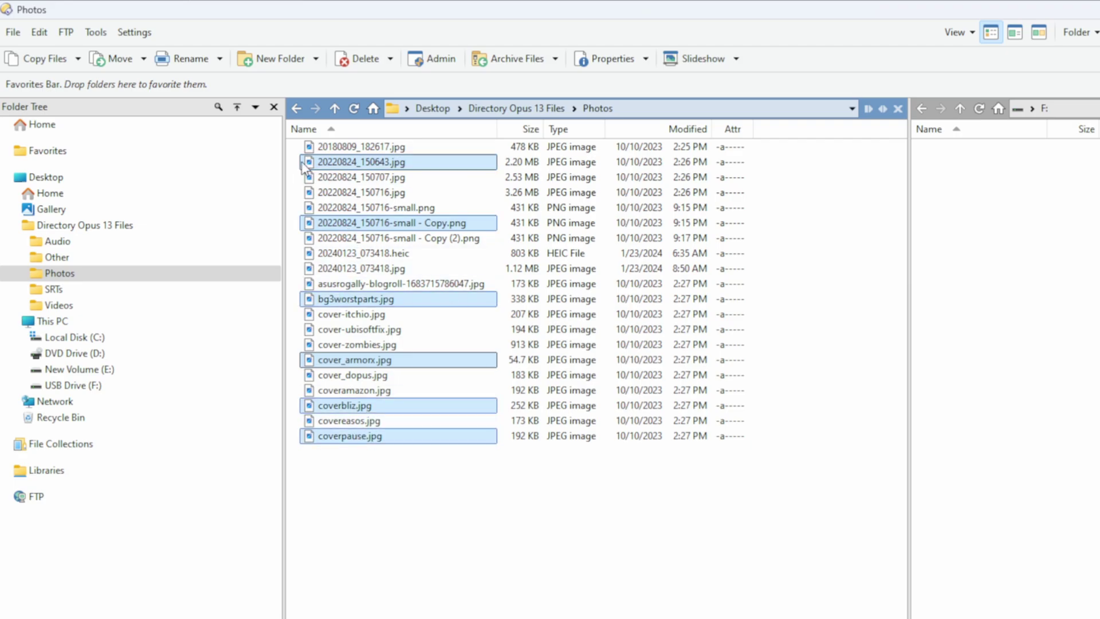
Copy the six photos to the USB drive F:, then permanently delete them there
click(39, 58)
drag(829, 225, 667, 96)
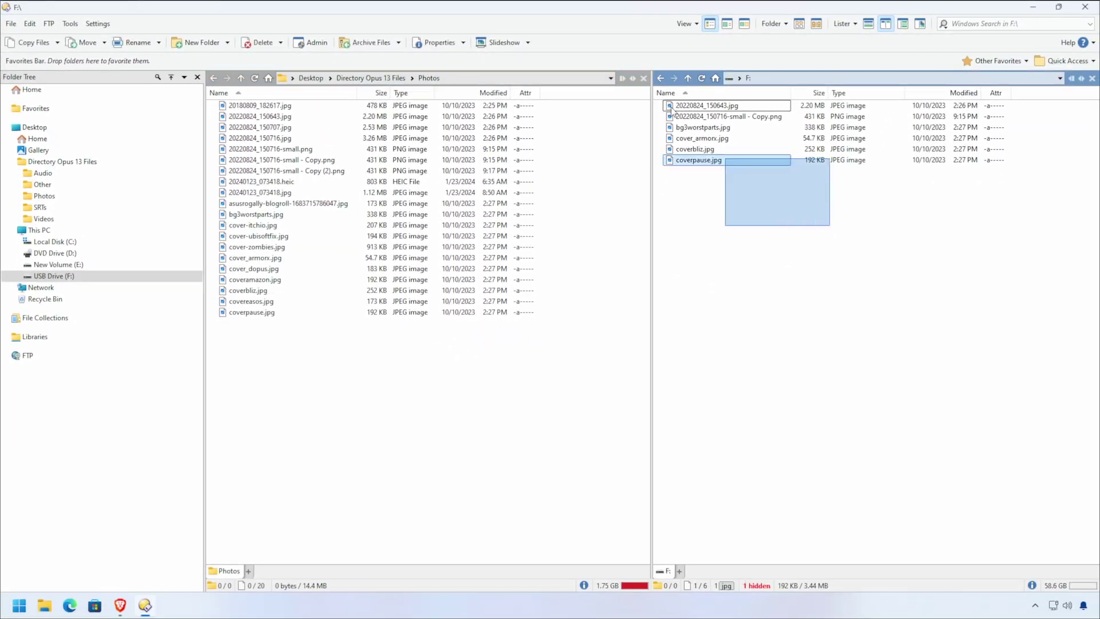
key(Delete)
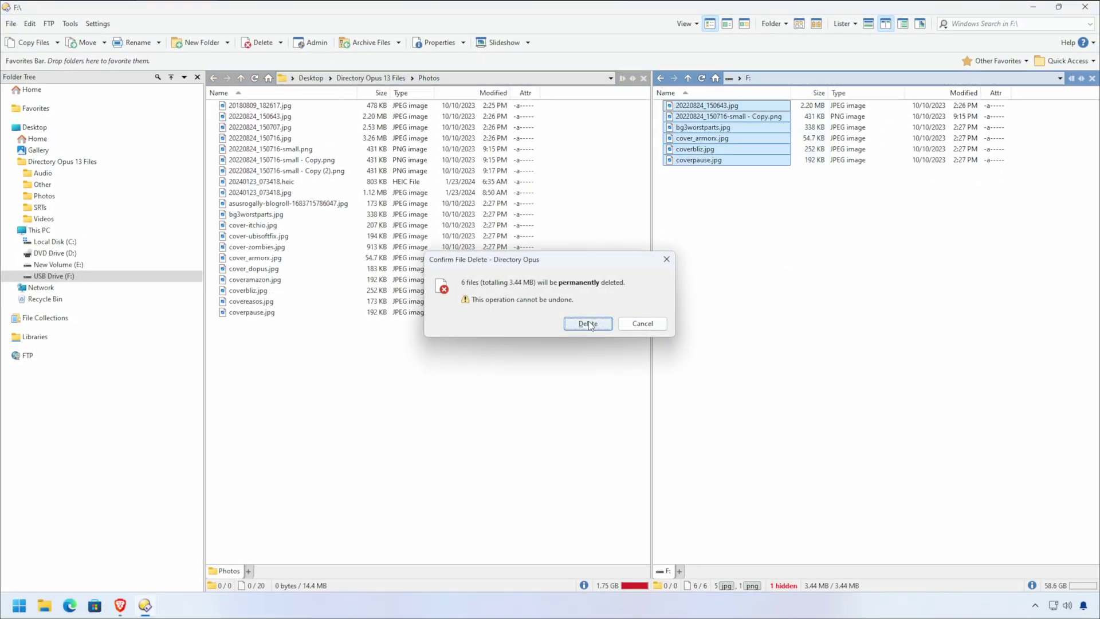
click(589, 320)
click(496, 384)
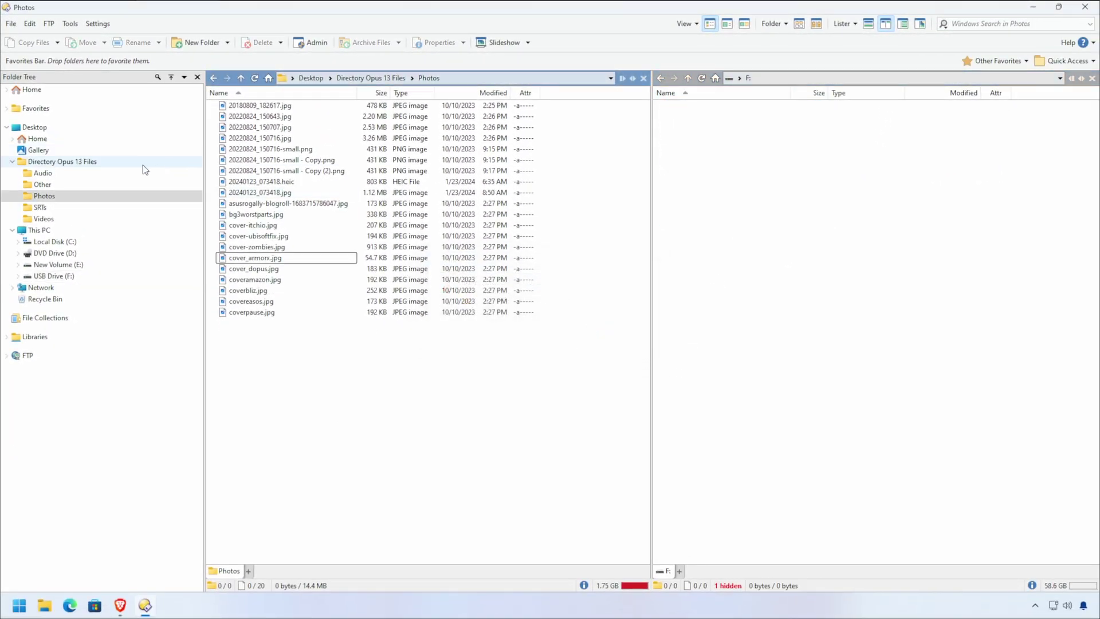
Enable single middle-click triggering and set the empty-space middle-click command to Set VIEW=Details,Thumbnails
click(97, 23)
click(116, 40)
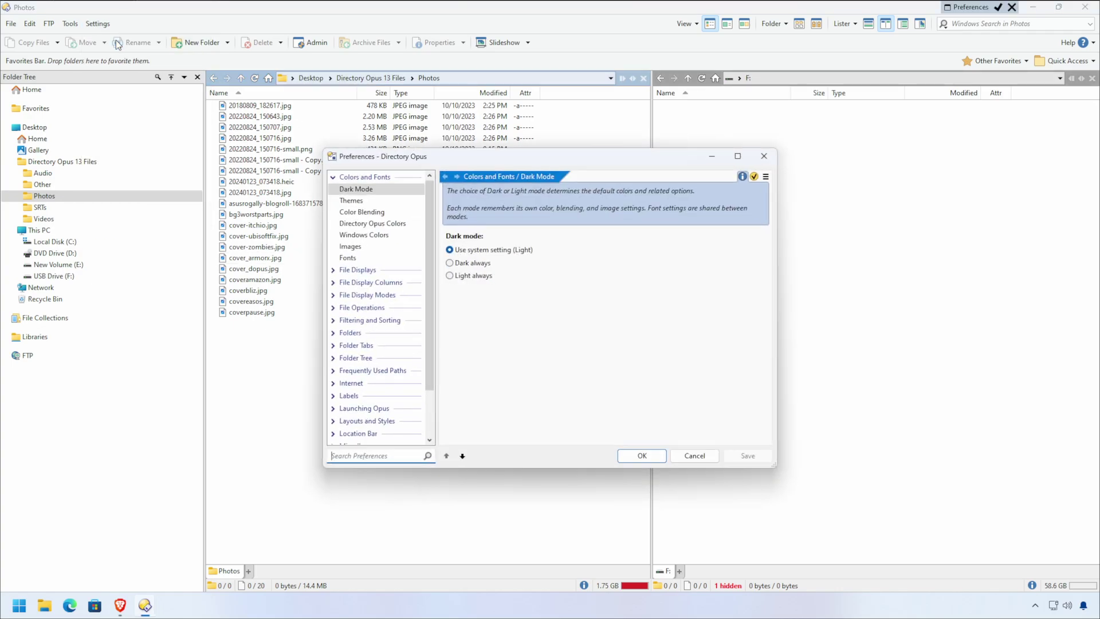
text(mi)
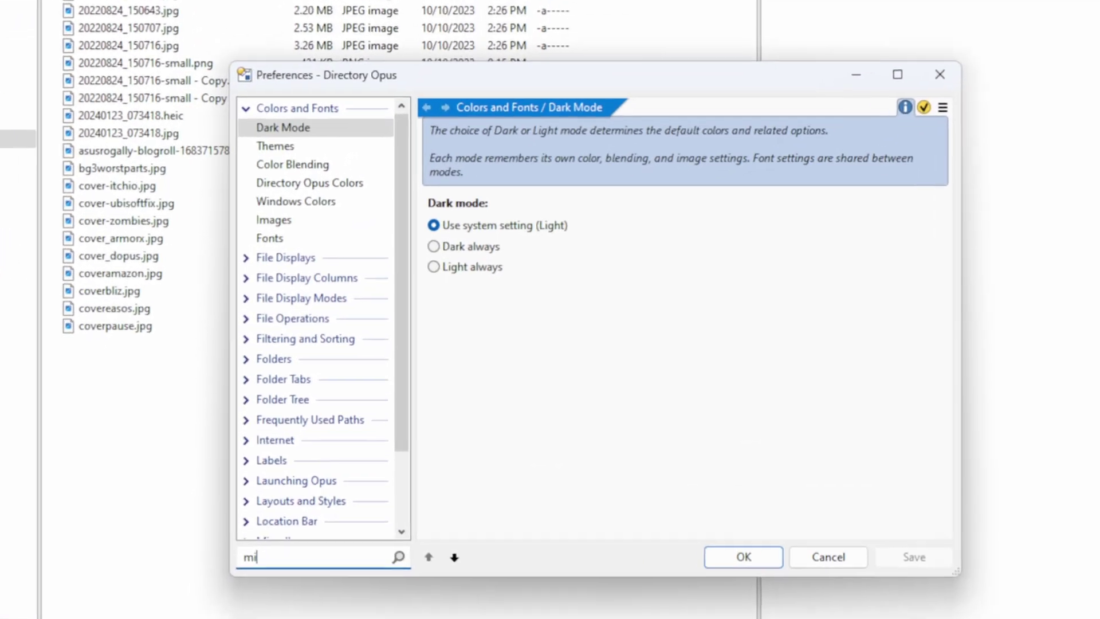
text(ddle)
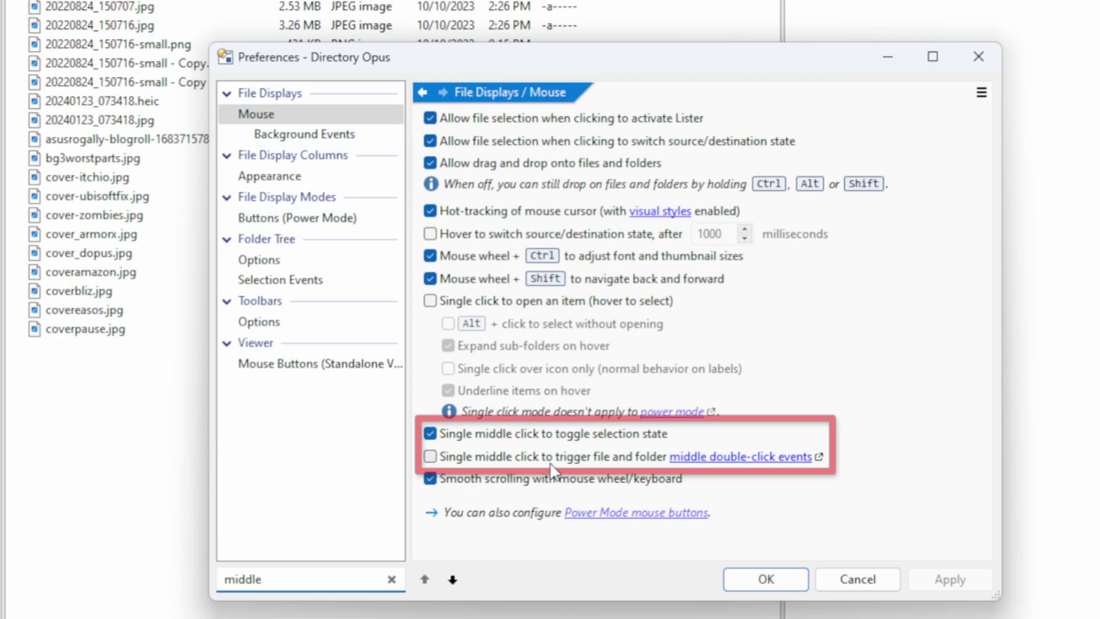
click(437, 458)
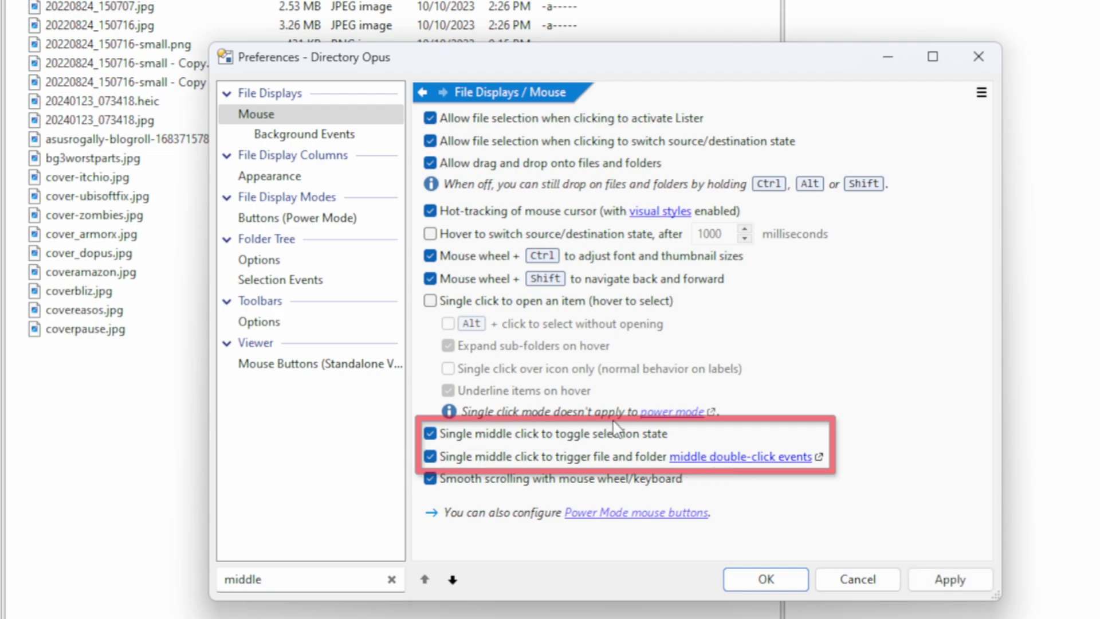
click(258, 134)
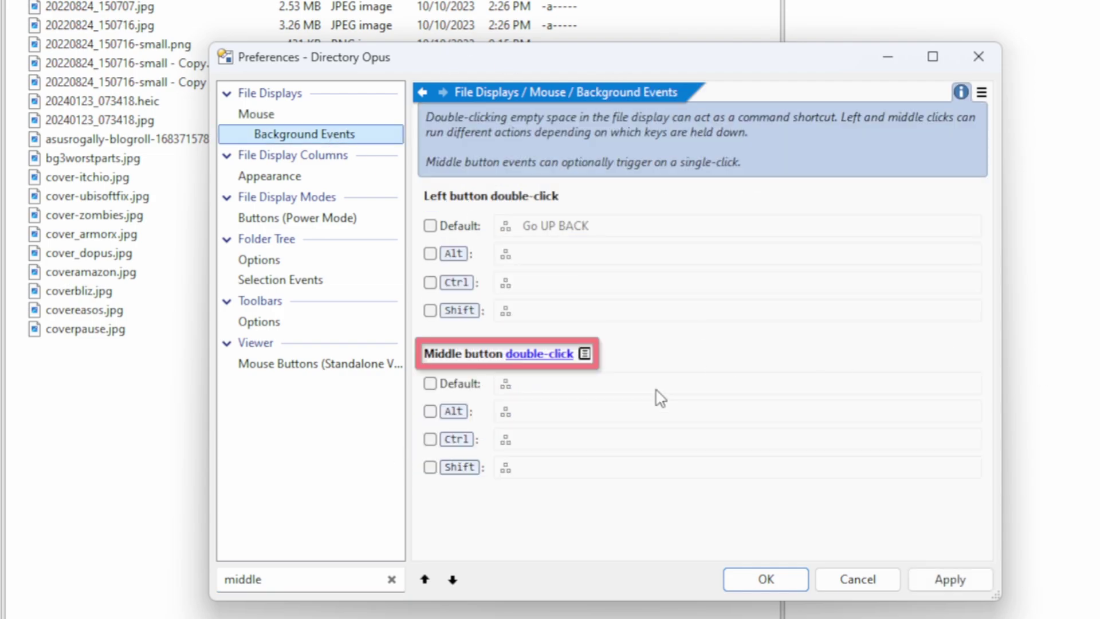
click(559, 359)
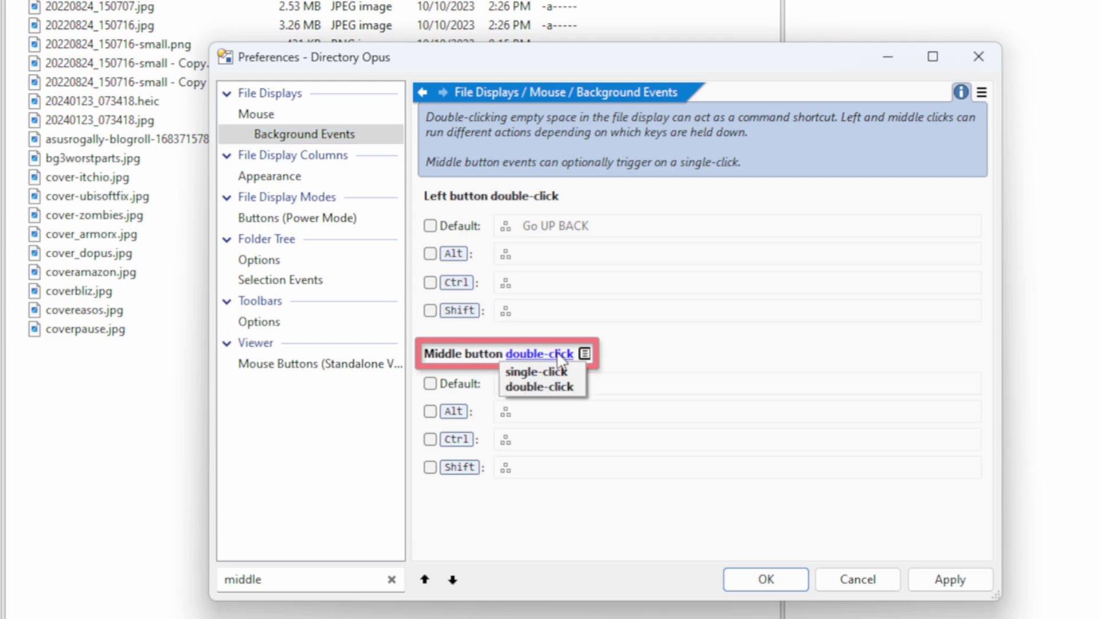
click(555, 375)
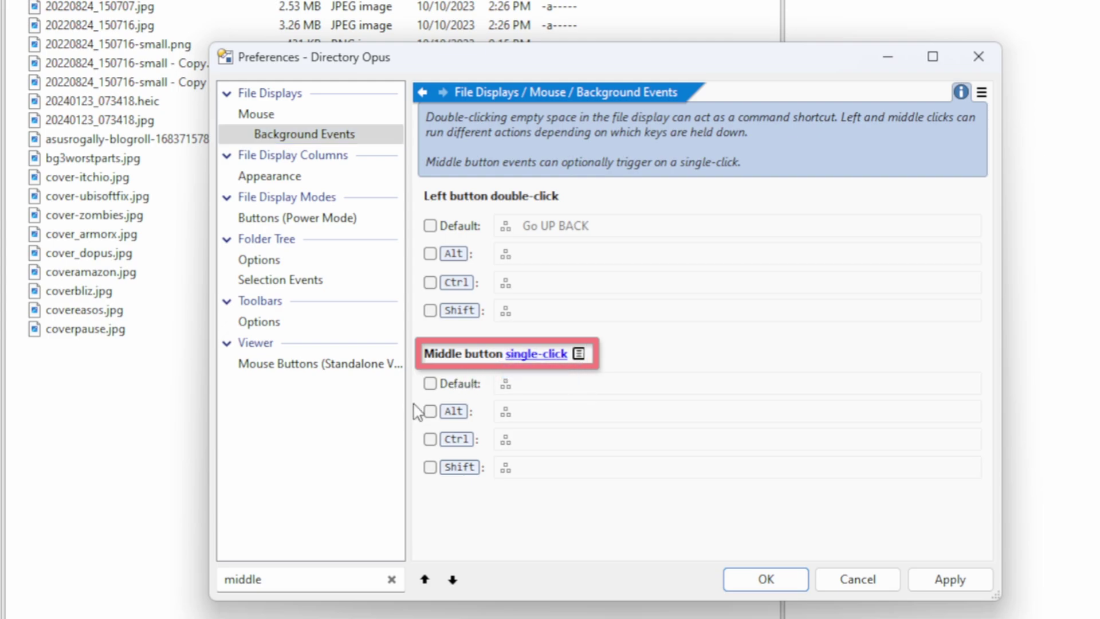
click(430, 384)
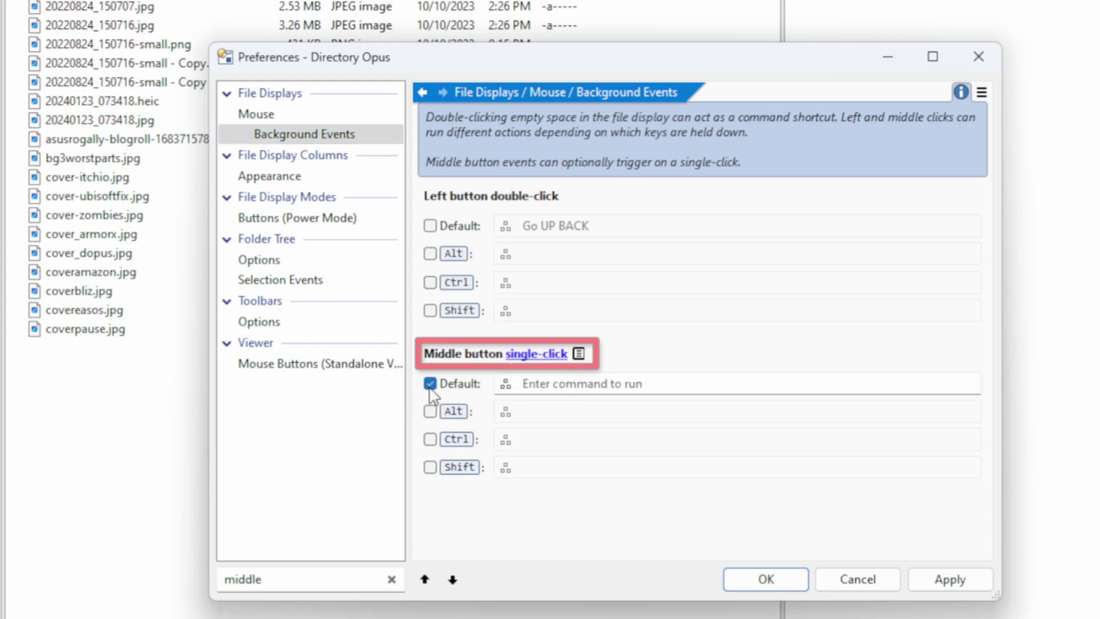
click(505, 383)
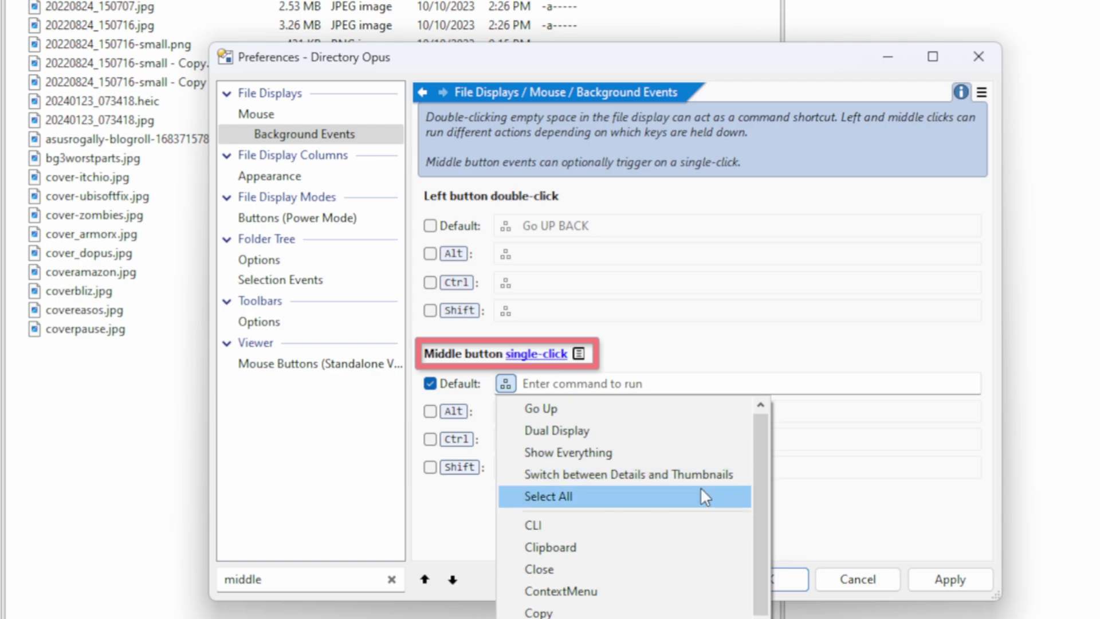
click(642, 476)
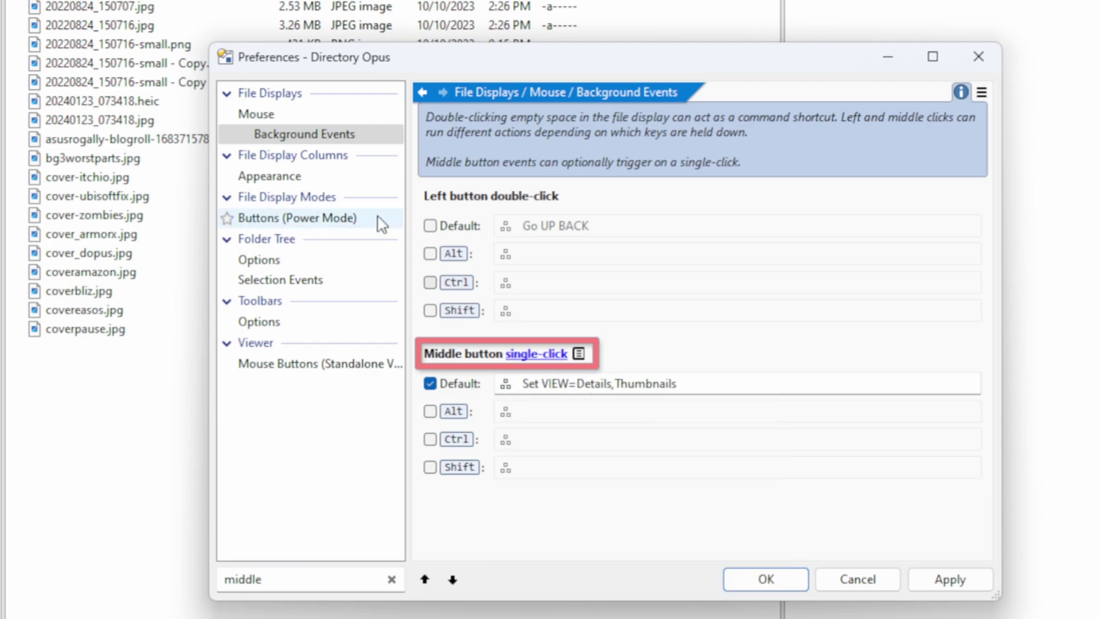
Set the Power Mode middle mouse button to Inline Rename
click(316, 178)
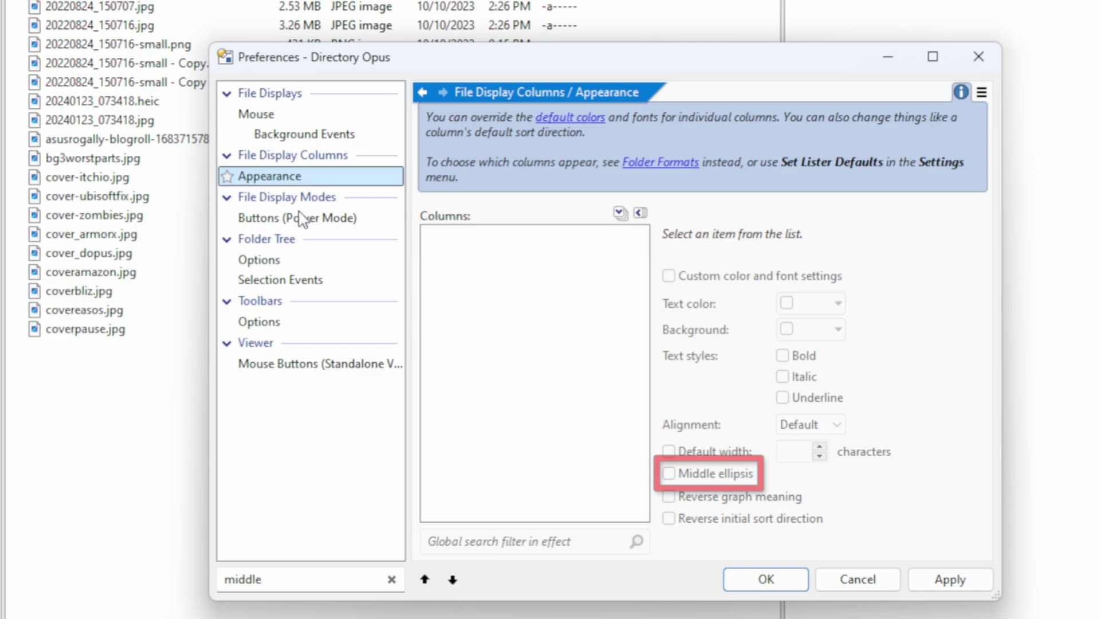
click(318, 218)
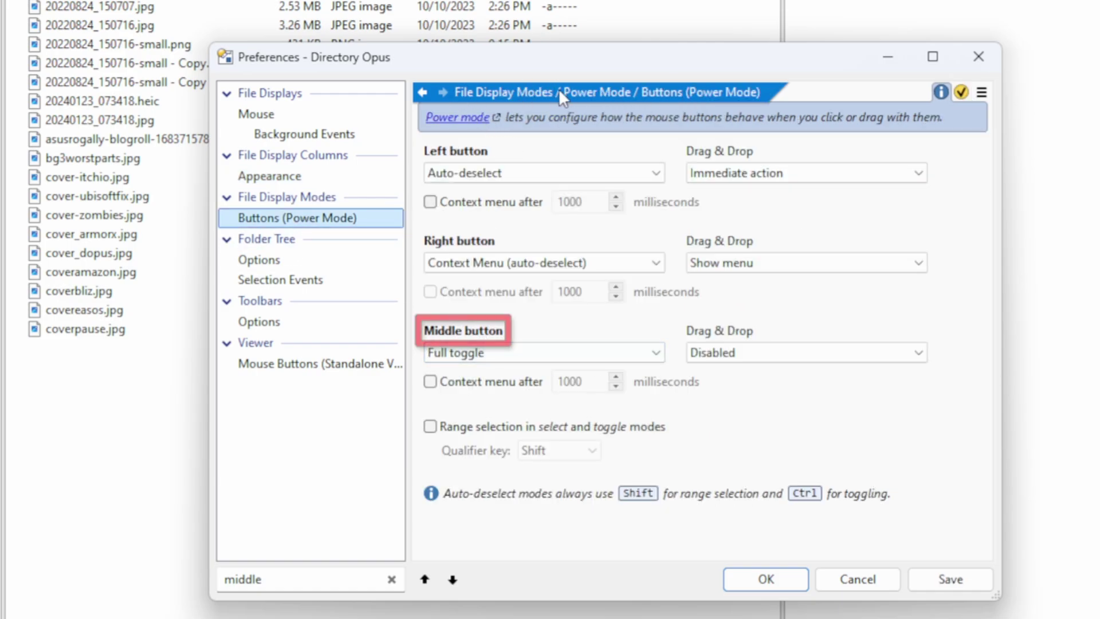
click(560, 361)
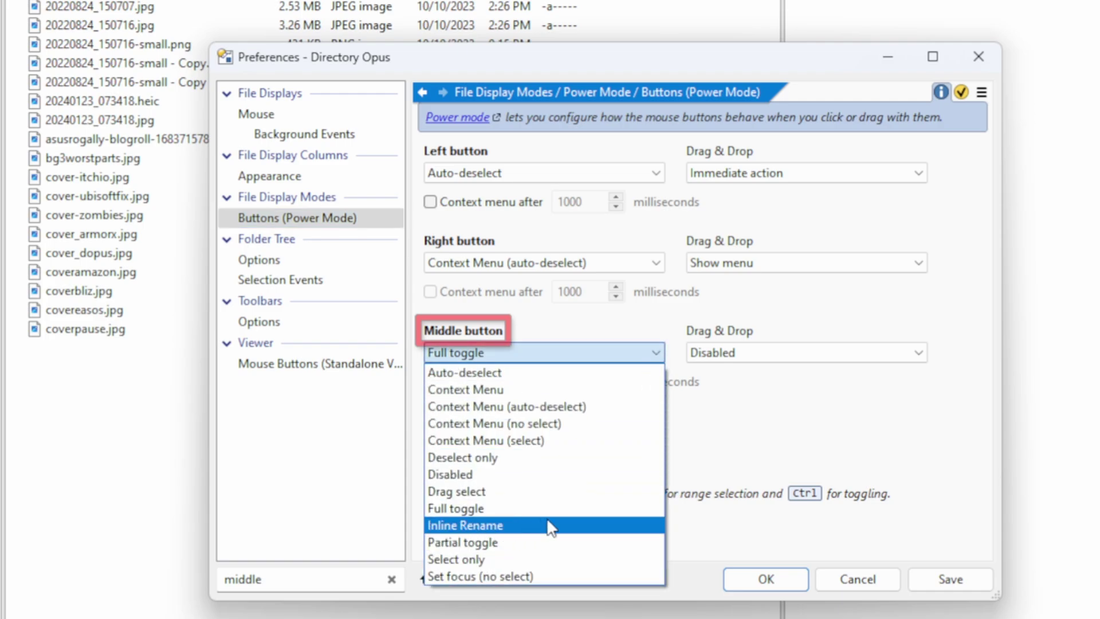
click(507, 525)
click(516, 353)
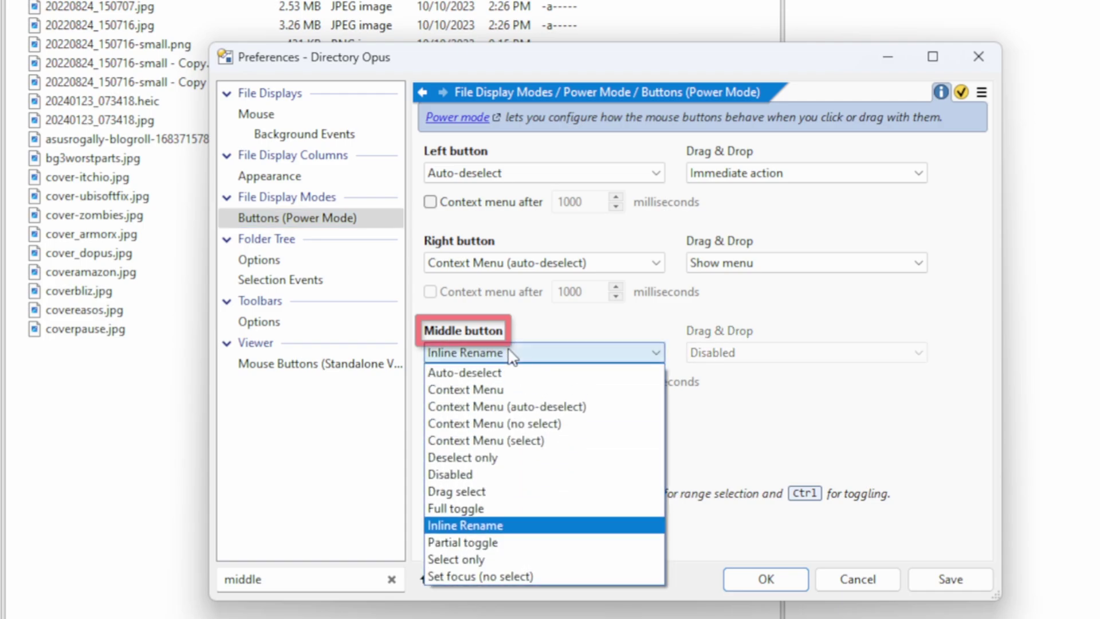
click(866, 409)
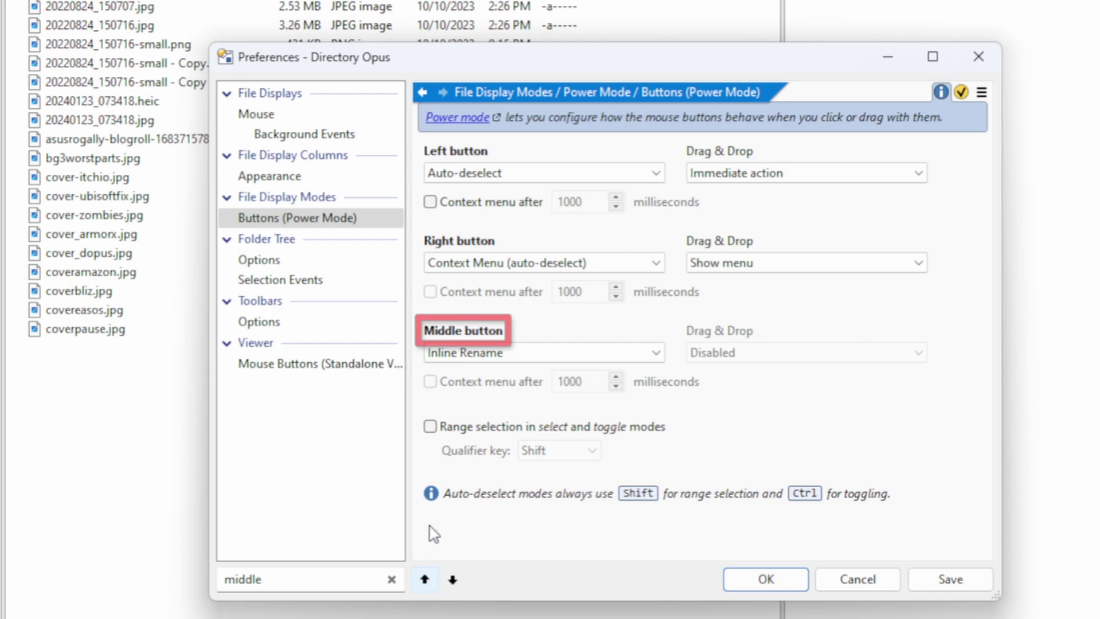
Review the Folder Tree, Toolbars and Viewer middle-button settings, then apply the changes
click(340, 284)
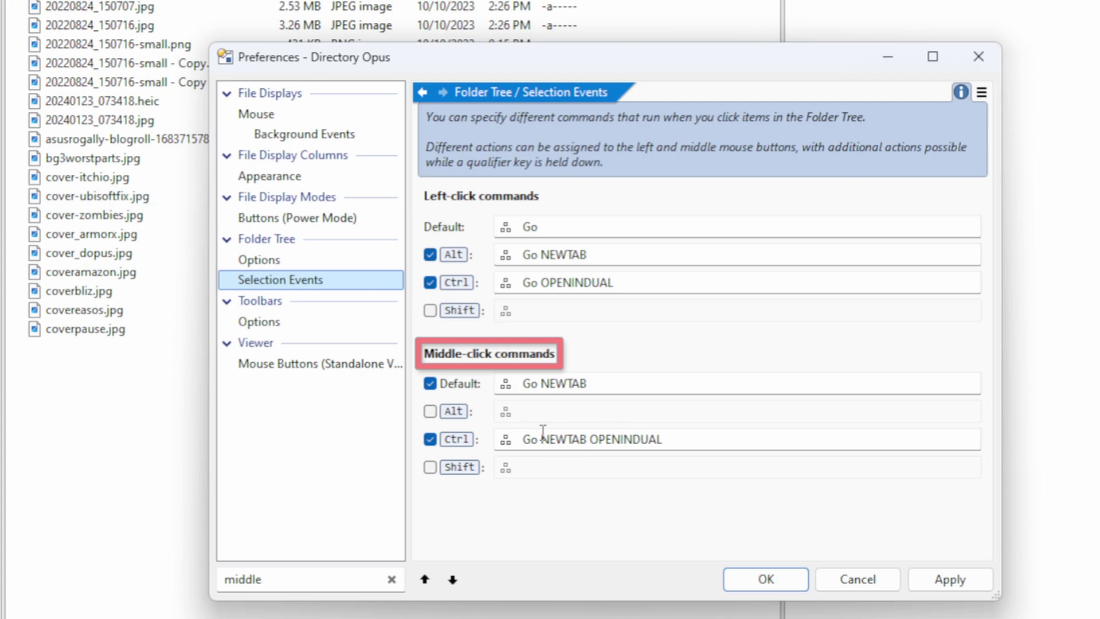
click(505, 383)
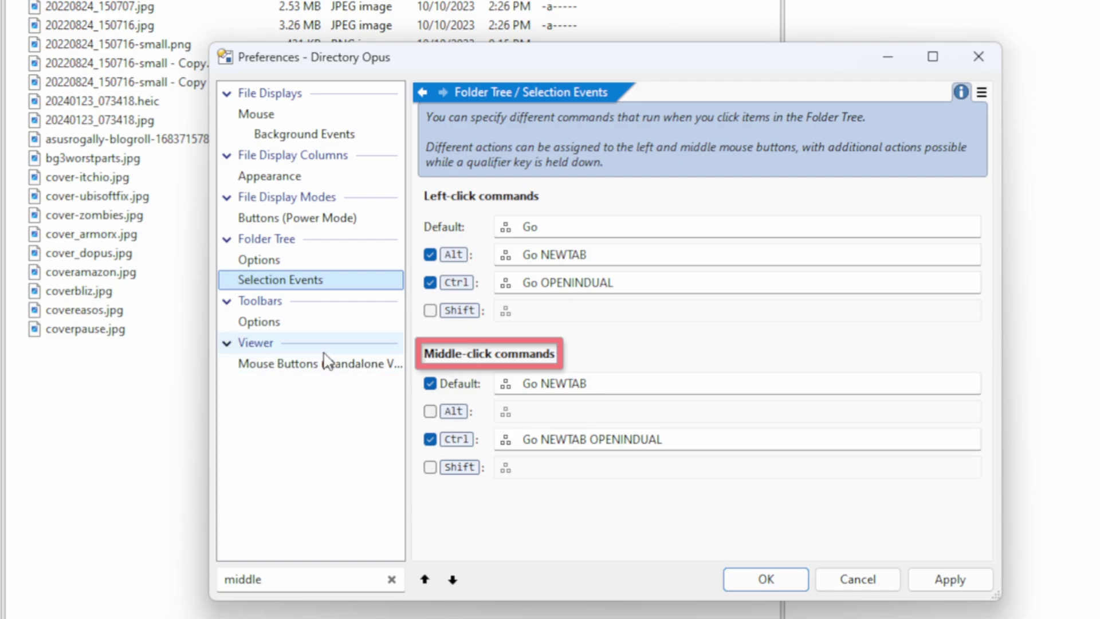
click(277, 320)
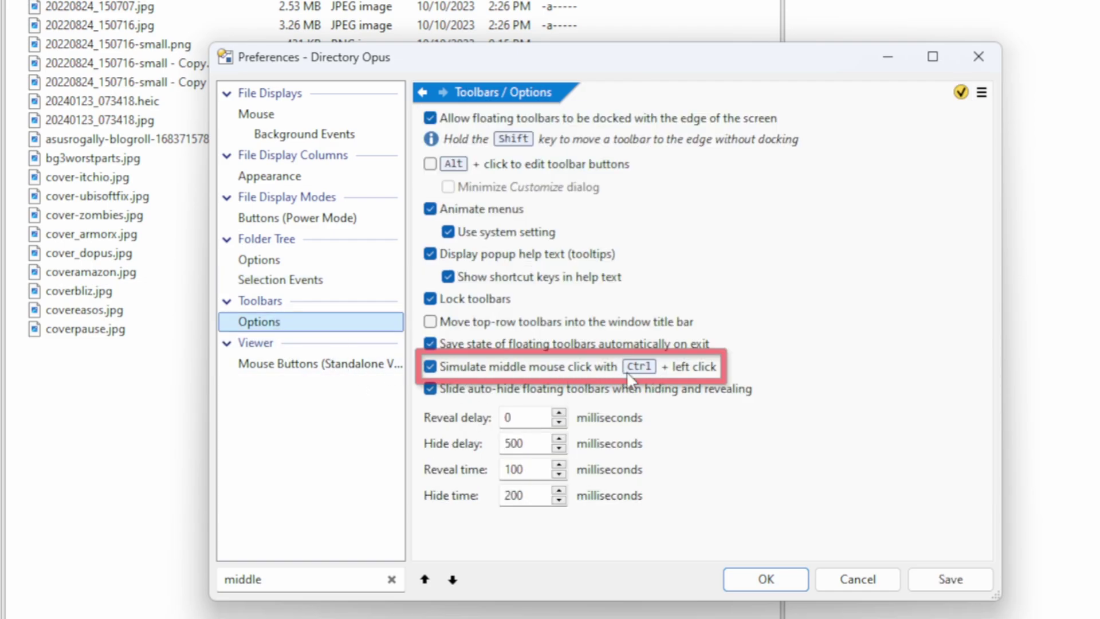
click(274, 369)
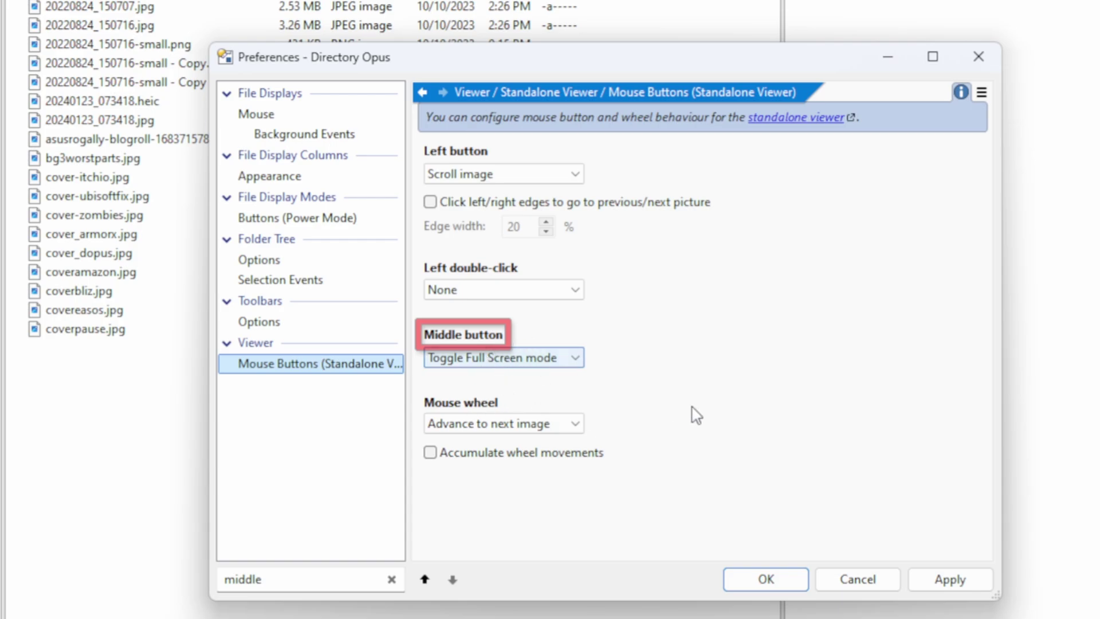
click(941, 579)
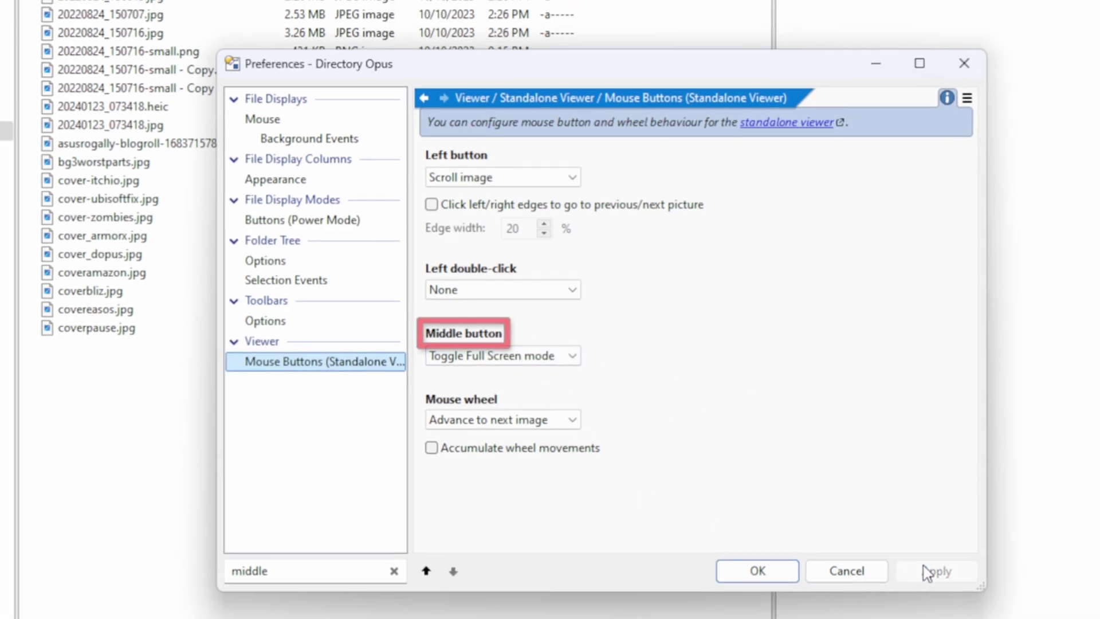
Close Preferences and test middle-click toggling the Photos list between thumbnails and details
click(642, 456)
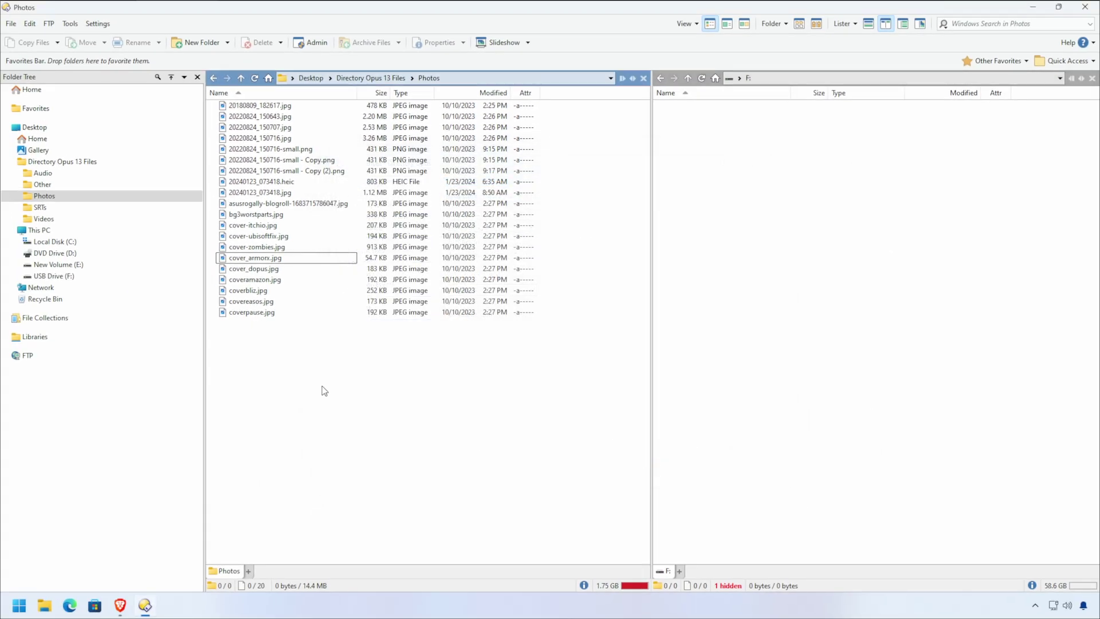
key(ctrl+6)
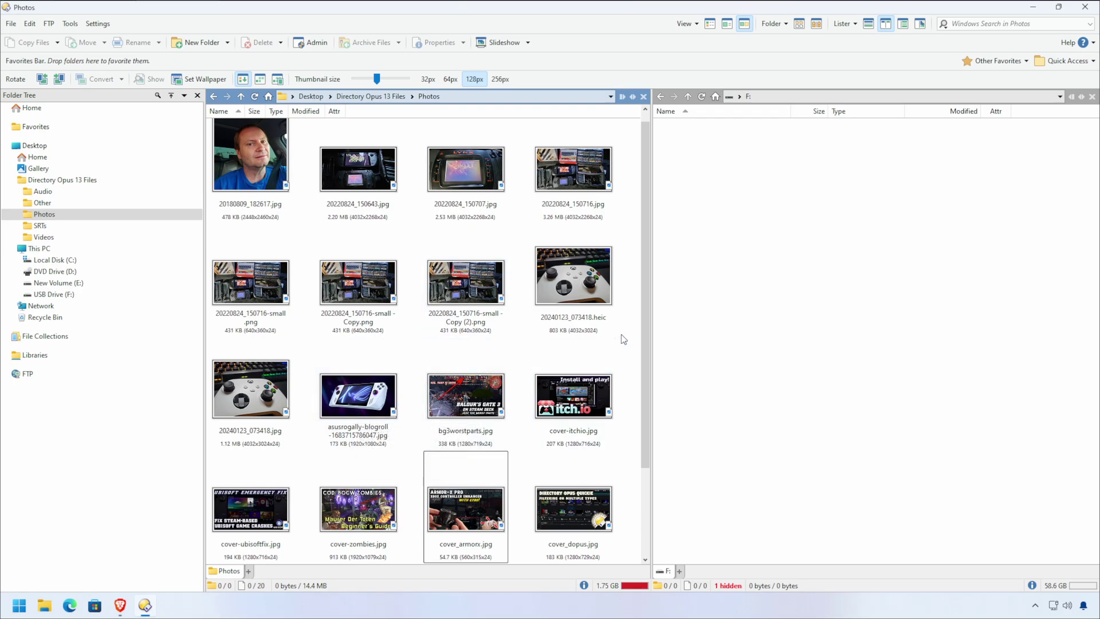
middle_click(624, 332)
middle_click(625, 337)
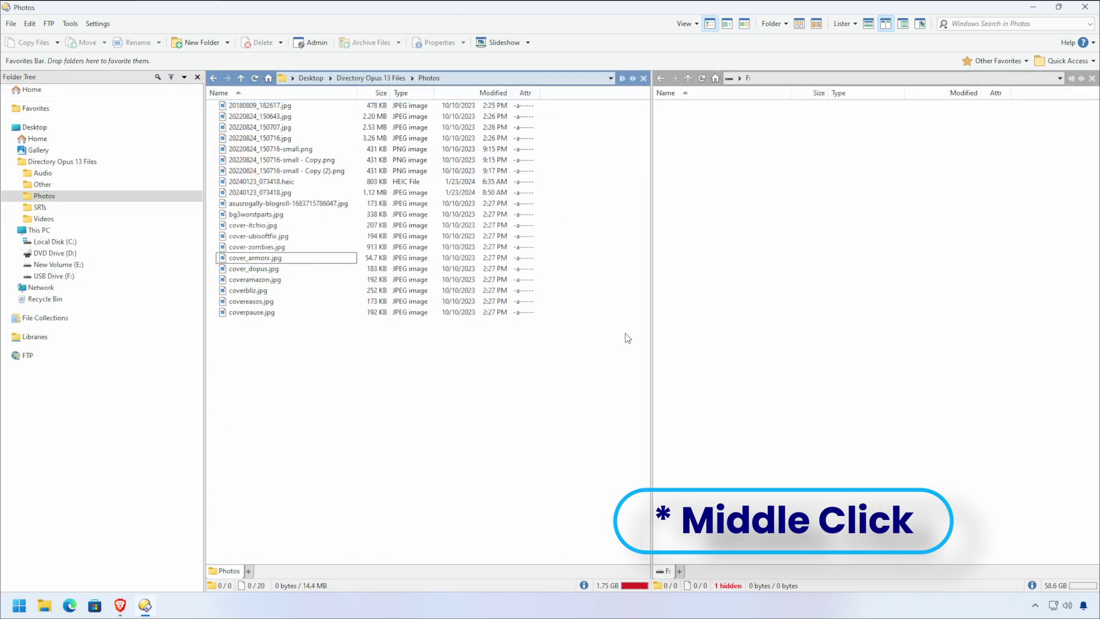
Open the Audio, Other, Photos, SRTs and Videos folders in new tabs
middle_click(43, 173)
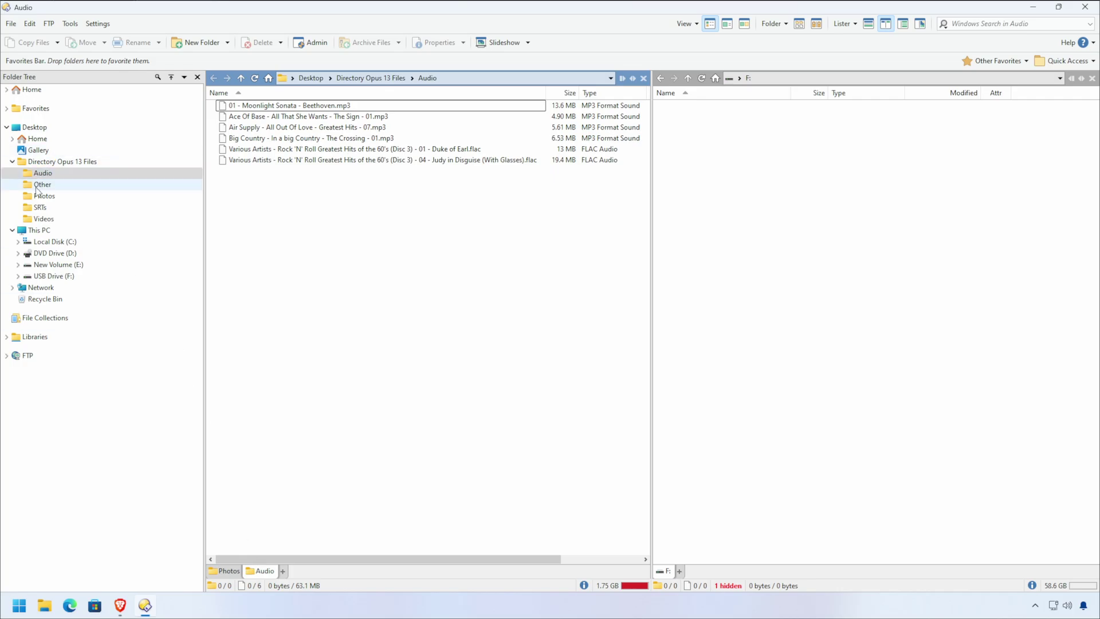
middle_click(42, 185)
middle_click(39, 198)
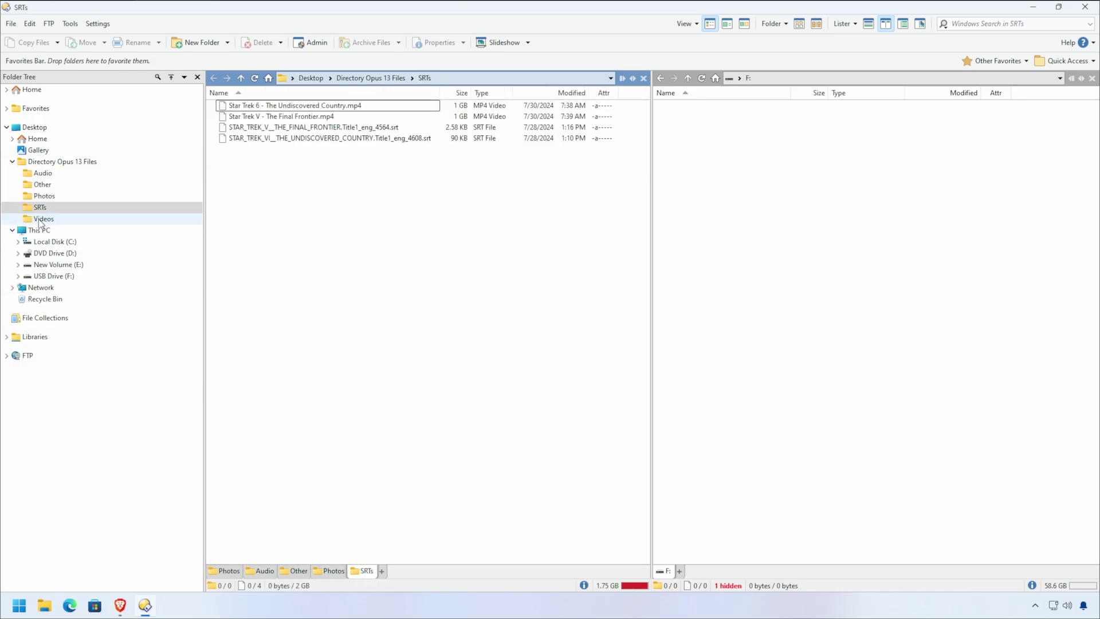
middle_click(41, 218)
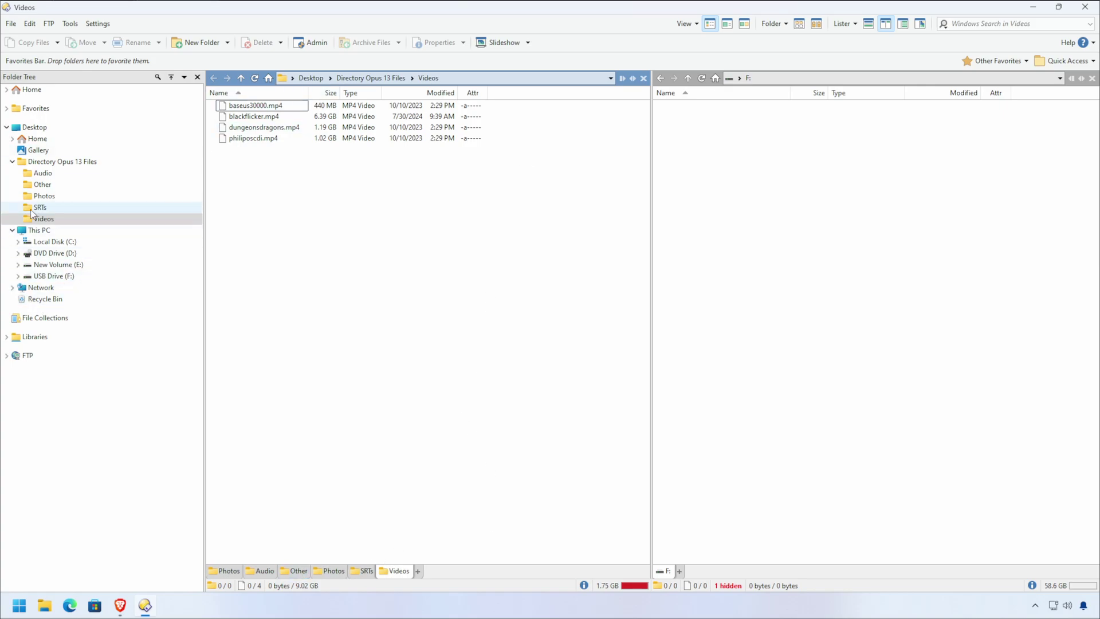
click(44, 195)
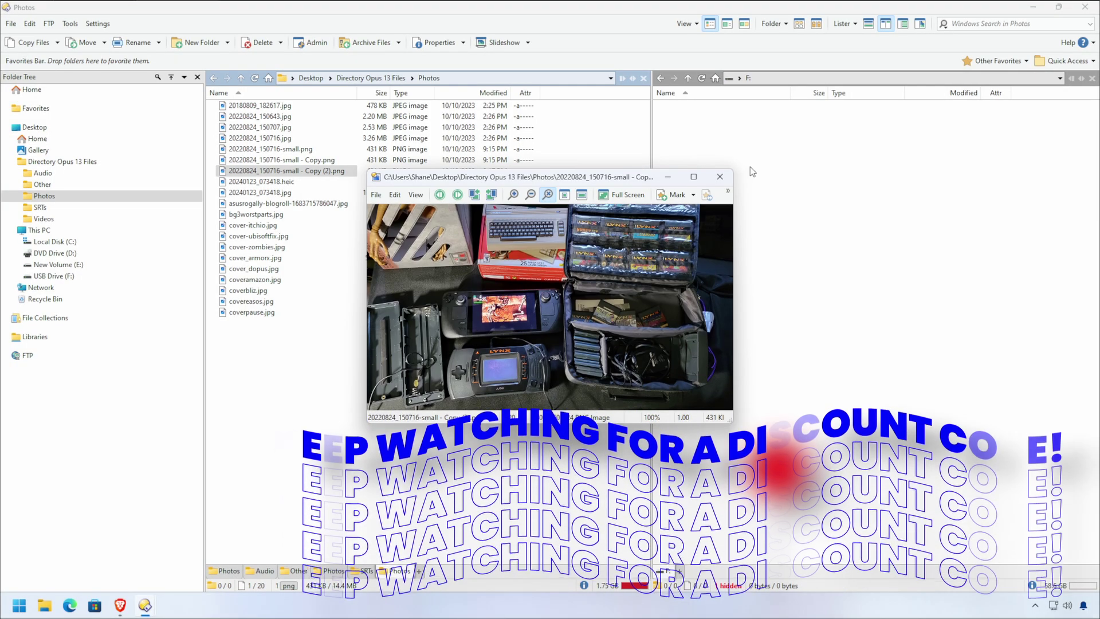
click(720, 178)
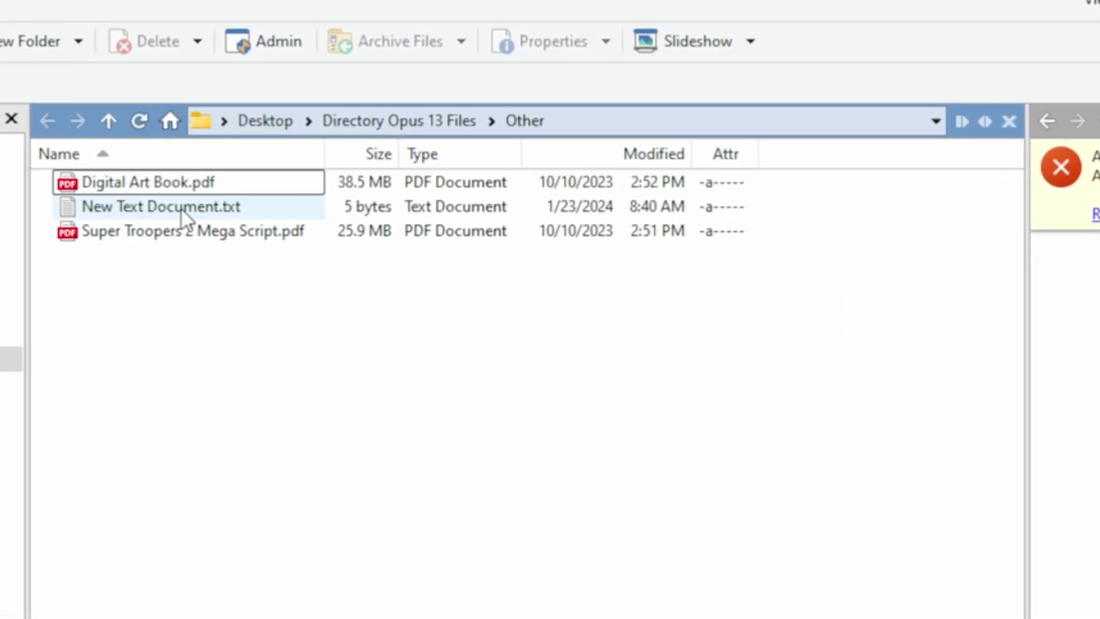
Rename Super Troopers 2 Mega Script.pdf to its parent folder name via shortcut help, then restore the original name
click(206, 233)
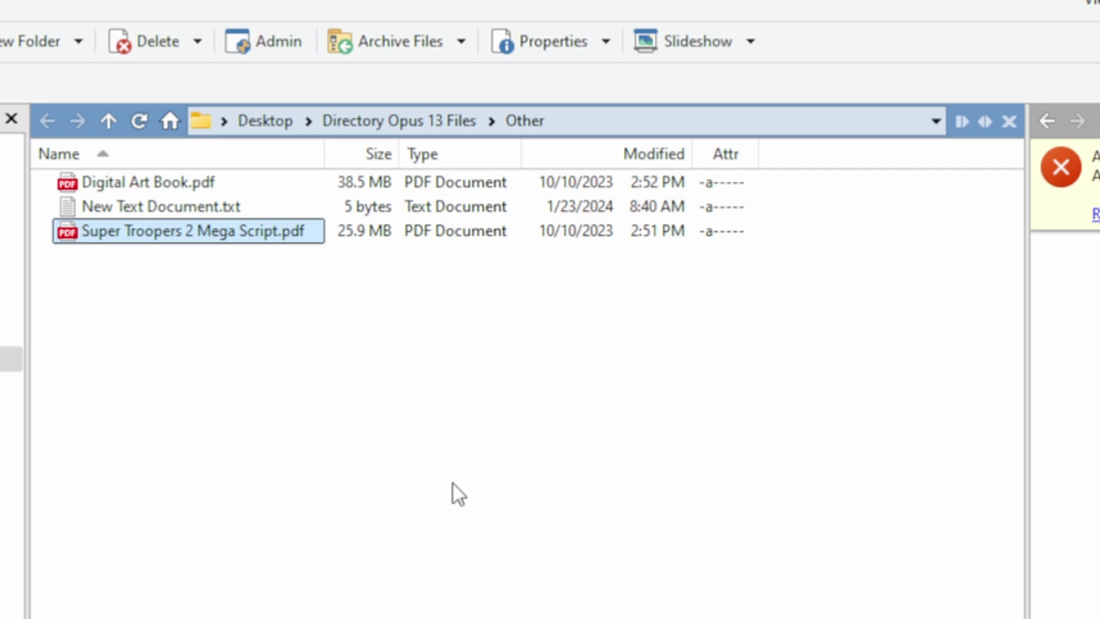
key(F2)
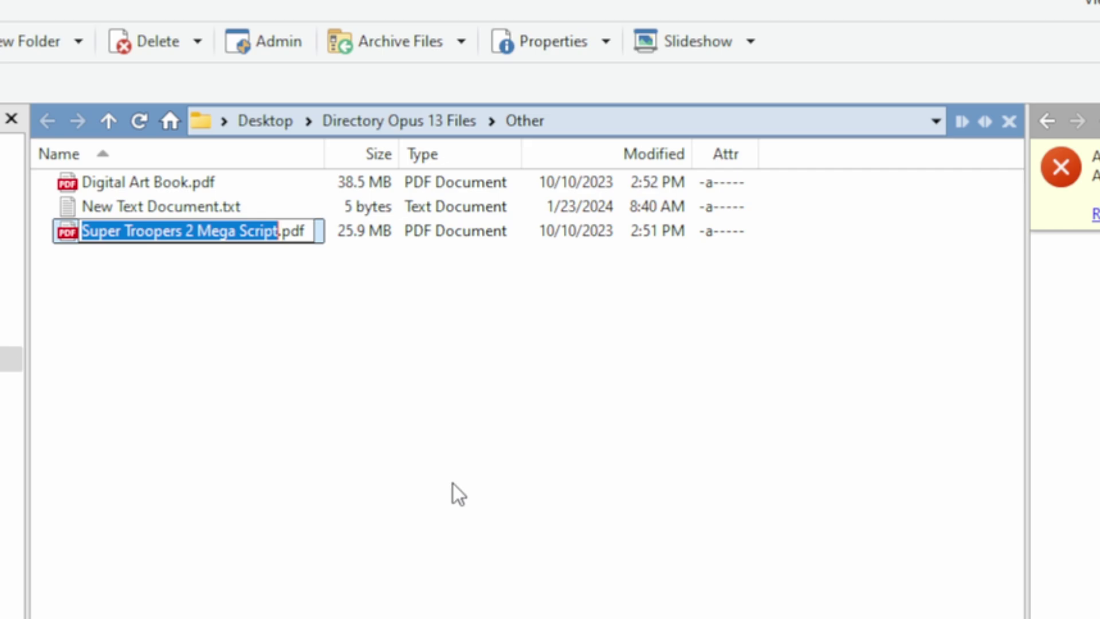
key(F1)
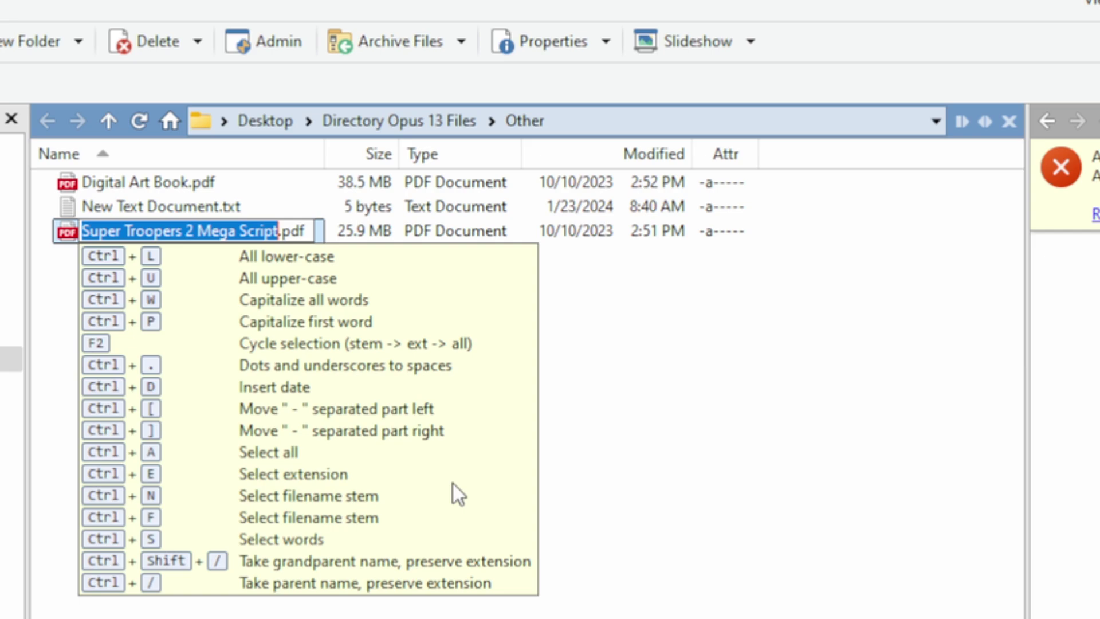
key(ctrl+slash)
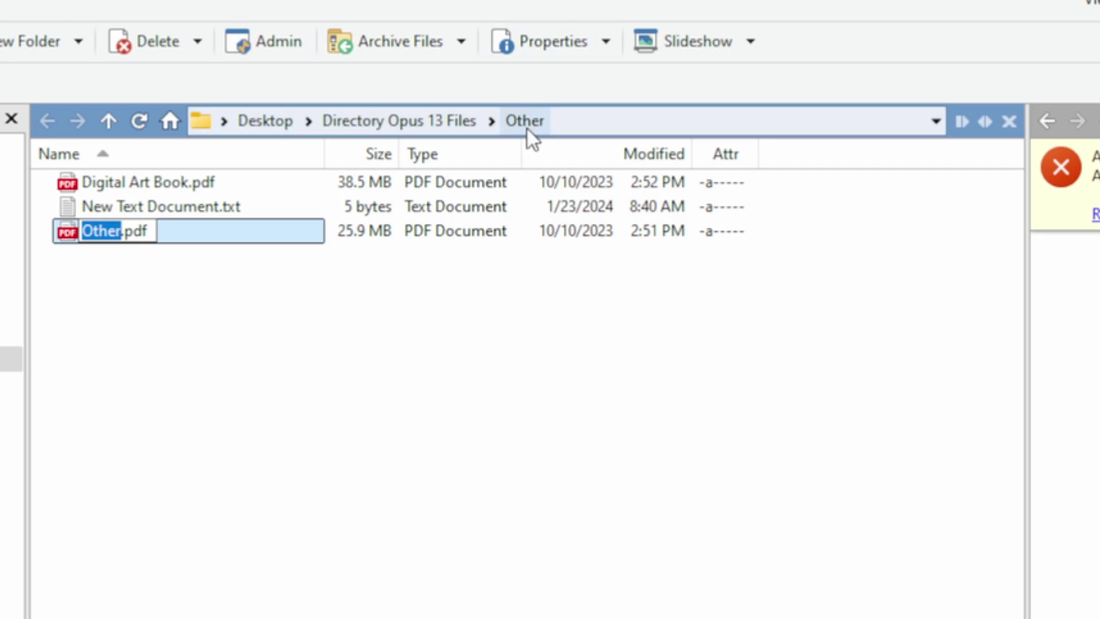
text(Super Troopers 2 Mega Script)
key(Return)
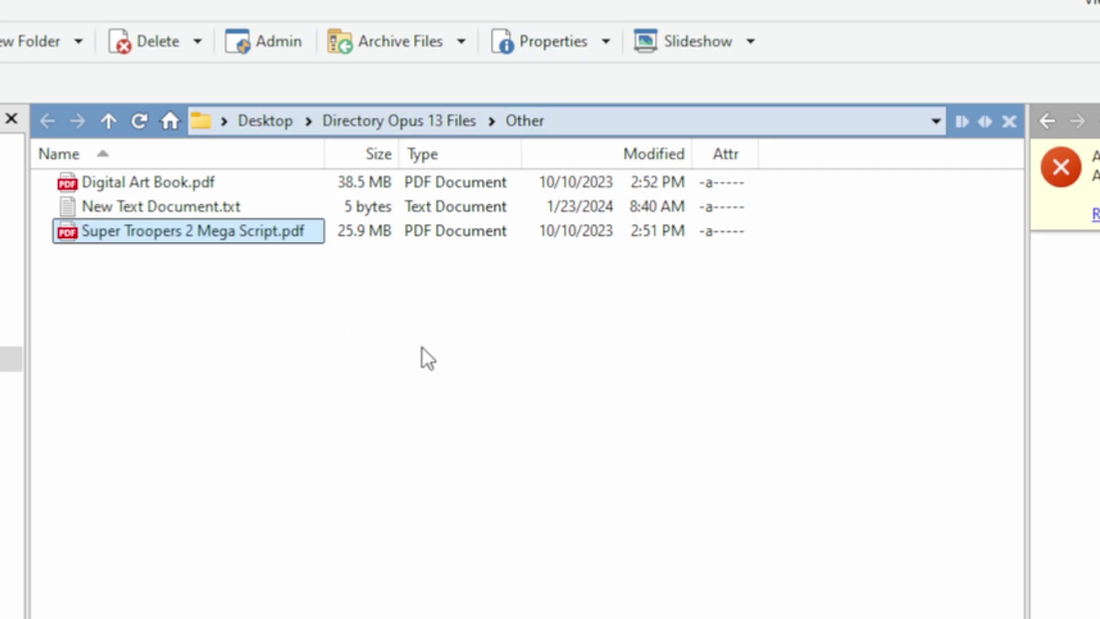
key(F2)
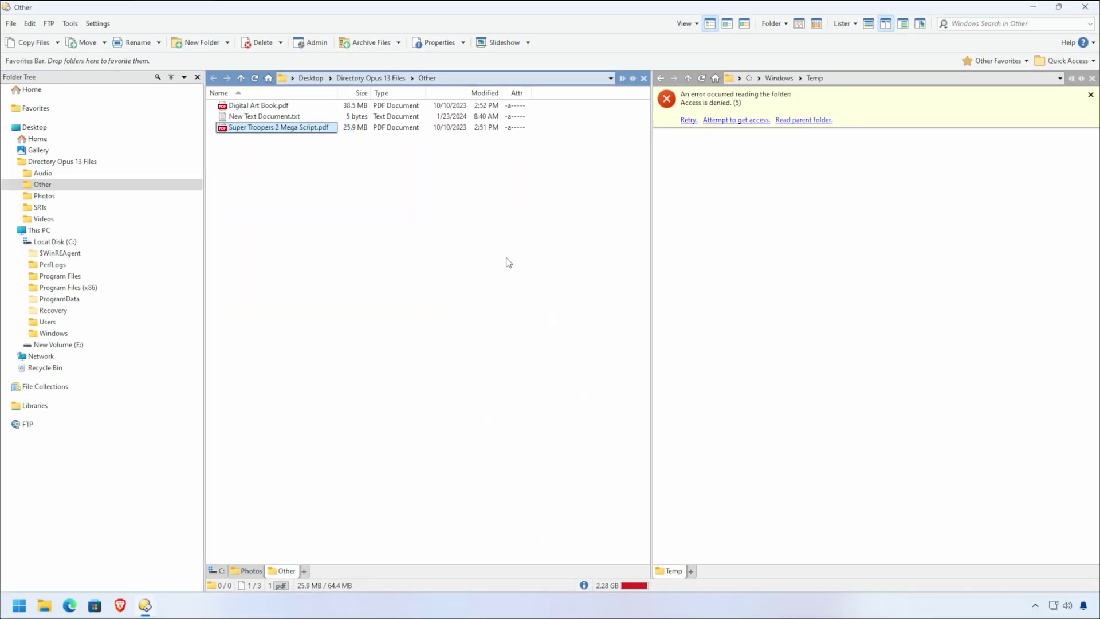
Insert the parent folder name into the script PDF's name, then cancel the rename
click(275, 129)
key(F2)
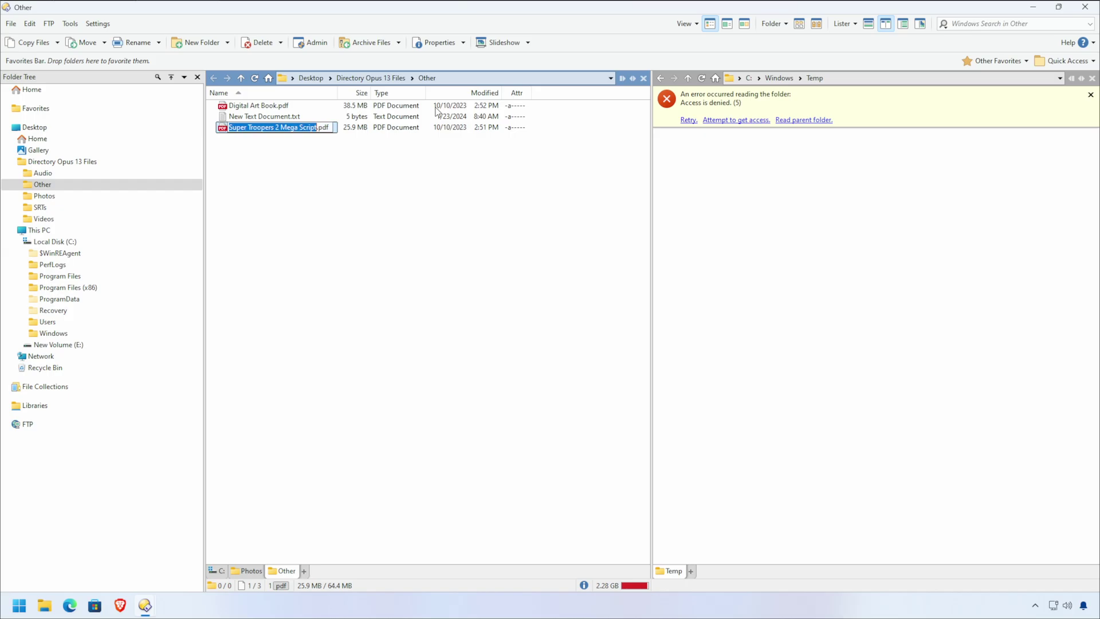
key(ctrl+p)
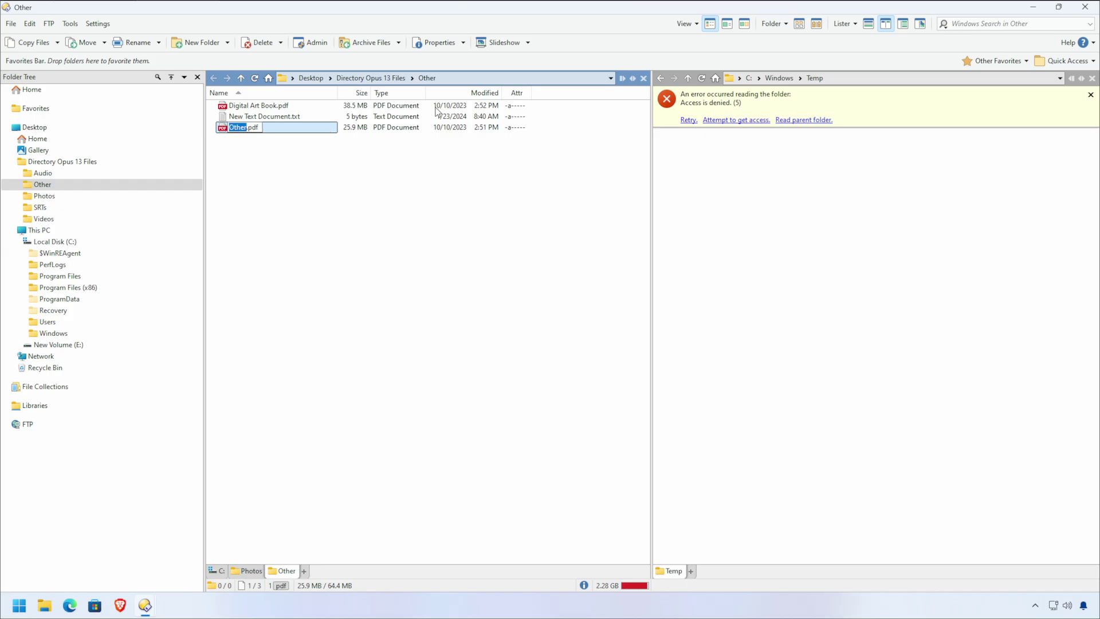
key(Escape)
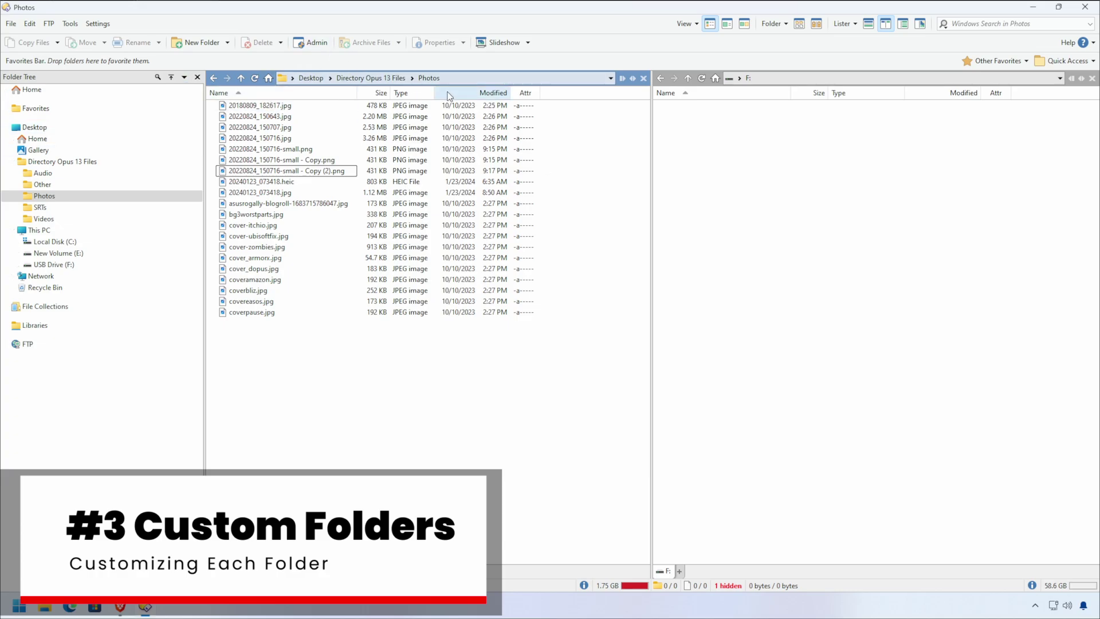
Open the Photos list column-header menu to reach Edit folder format
right_click(379, 93)
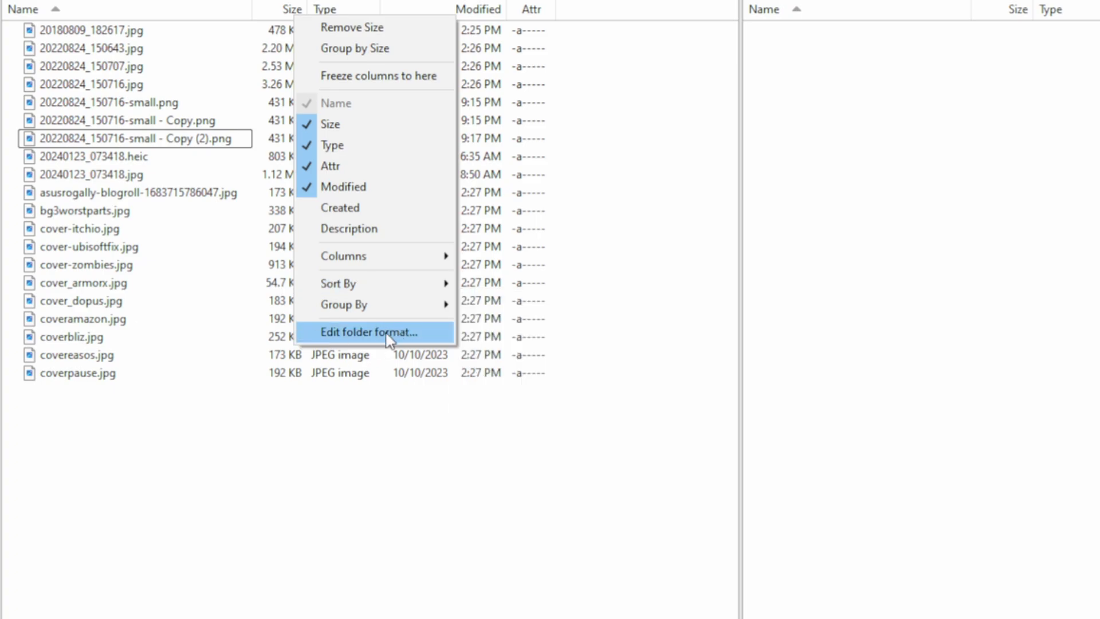
Open the Photos folder format and browse its Name and Path and General column categories
click(362, 337)
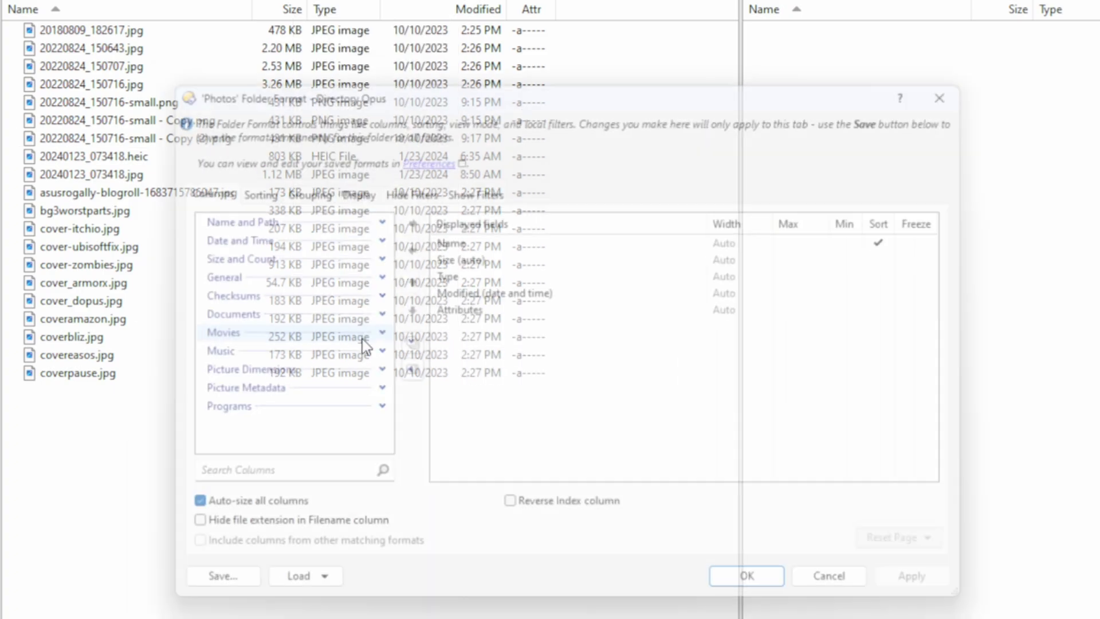
click(208, 214)
click(211, 272)
click(212, 225)
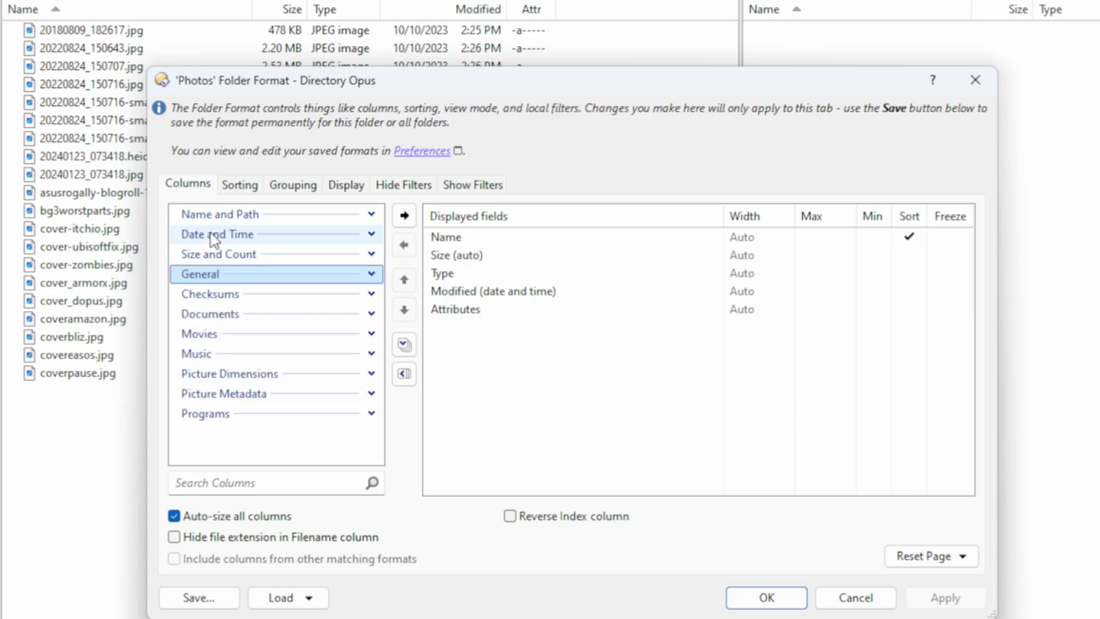
Review the Photos format's sorting and grouping options, ending on the Display options
click(240, 185)
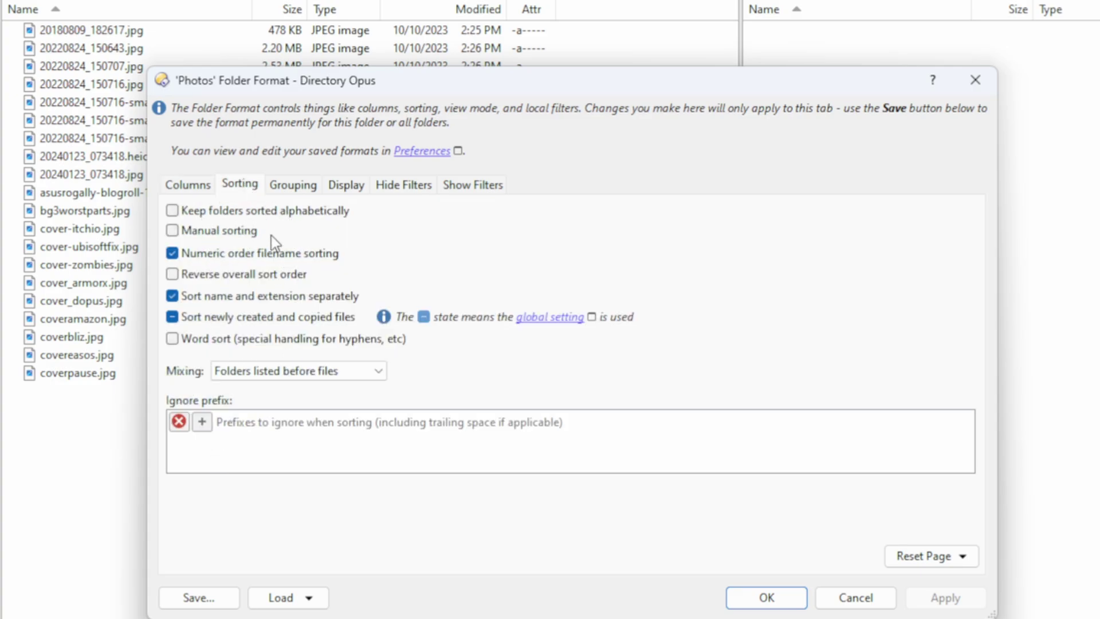
click(300, 188)
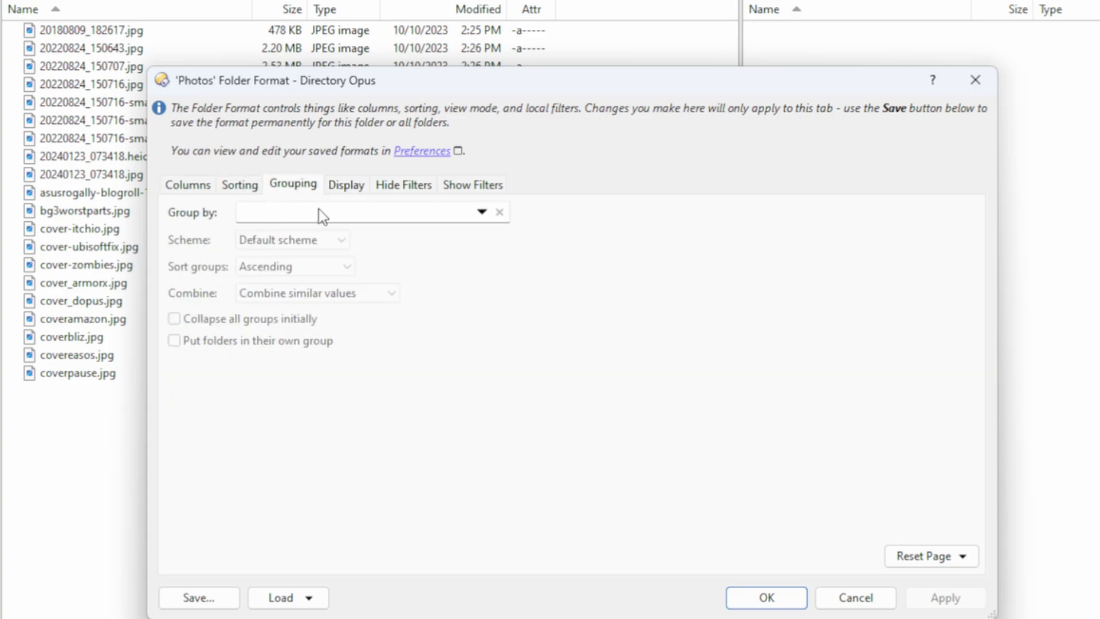
click(483, 213)
click(486, 219)
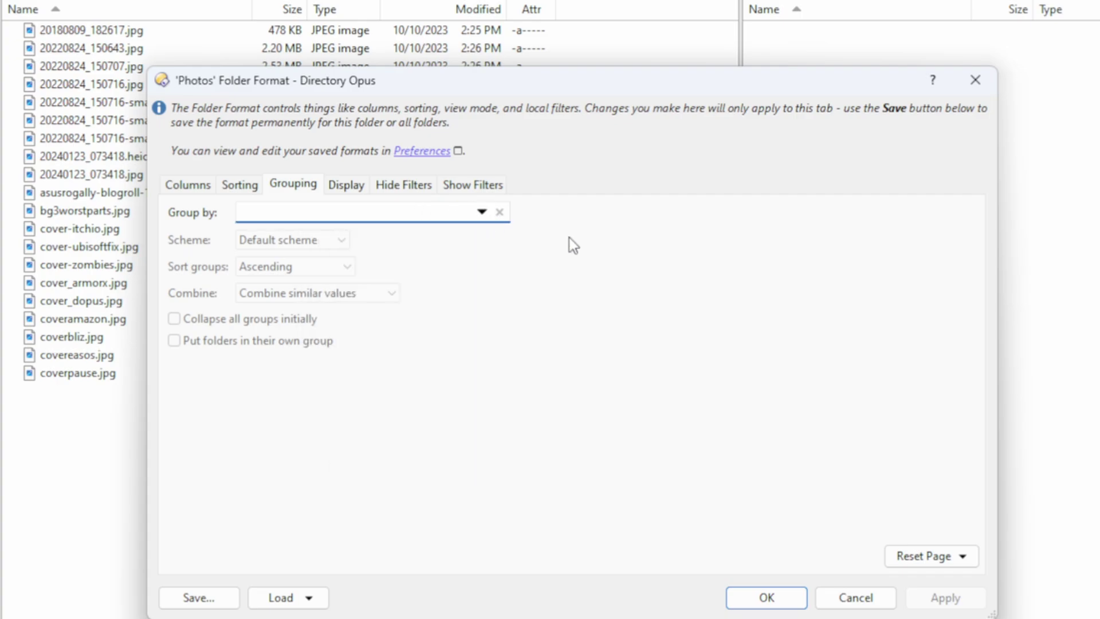
click(339, 187)
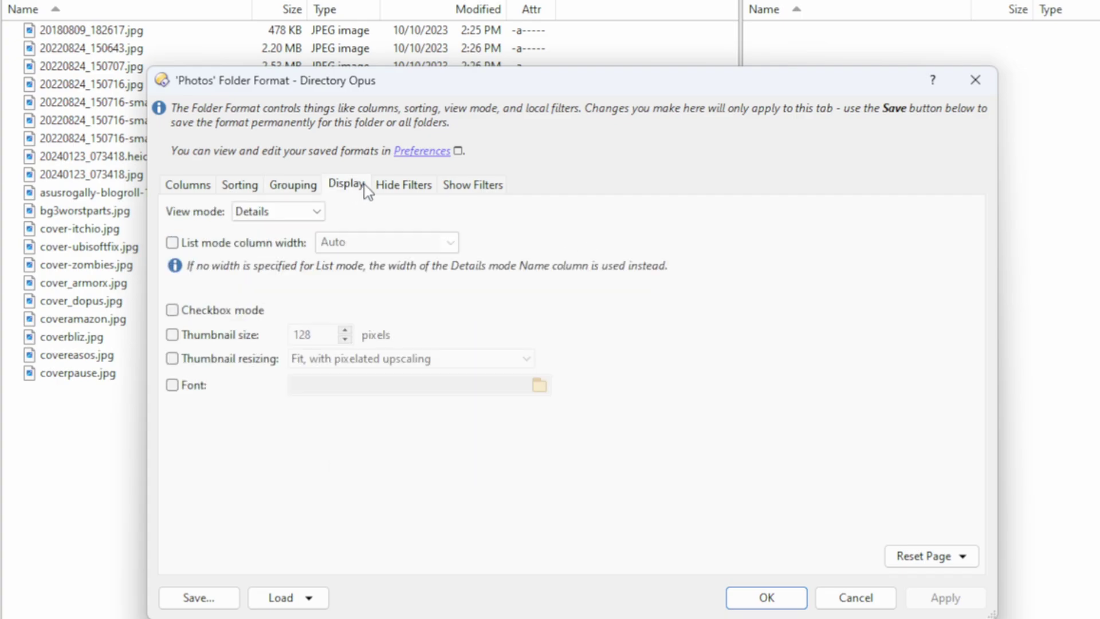
Set the Photos format to Thumbnails view with 128-pixel size, thumbnail resizing and a custom font
click(411, 189)
click(347, 191)
click(284, 211)
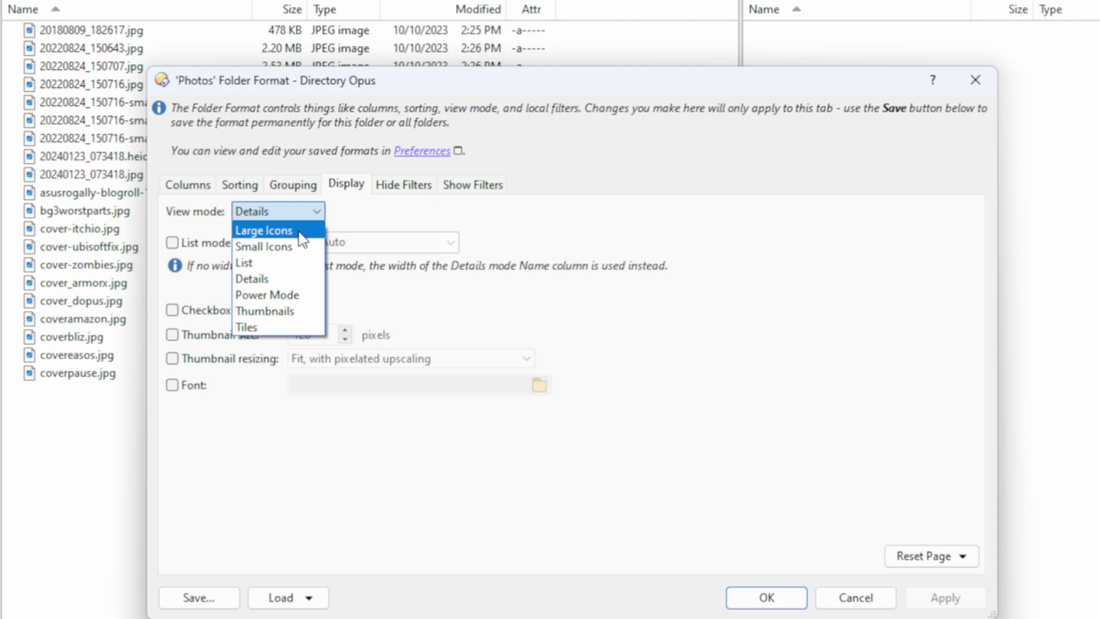
click(275, 310)
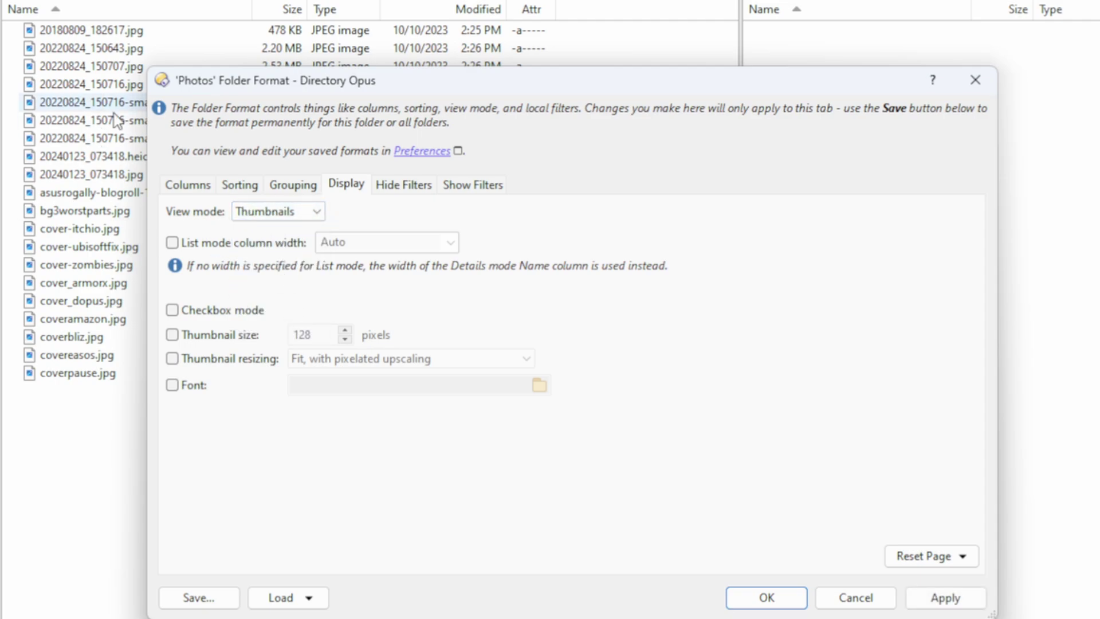
click(173, 335)
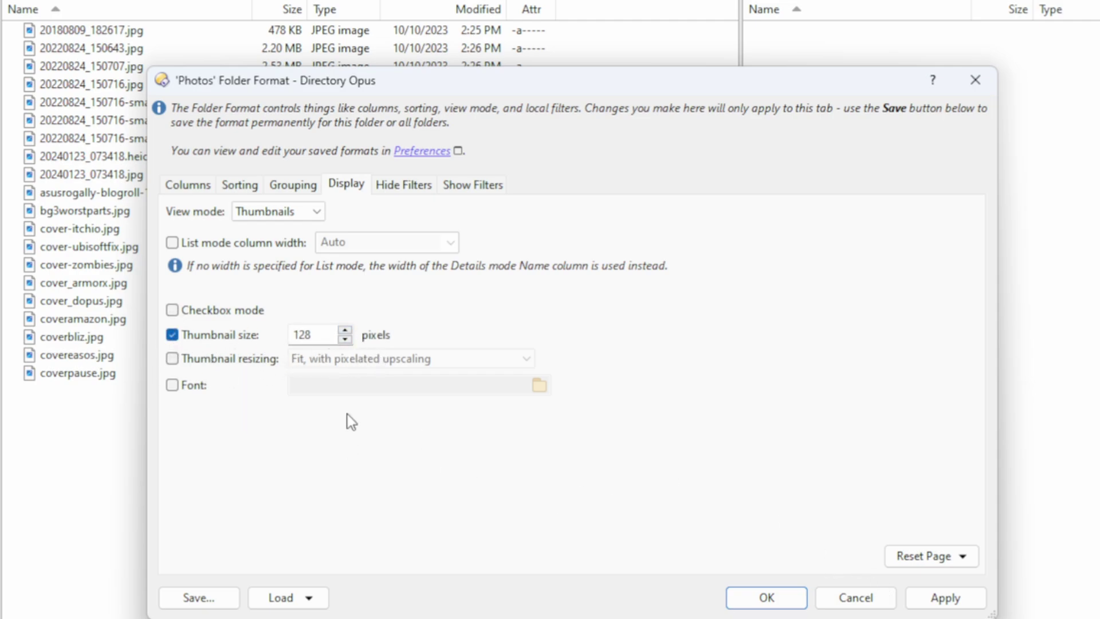
click(211, 362)
click(176, 386)
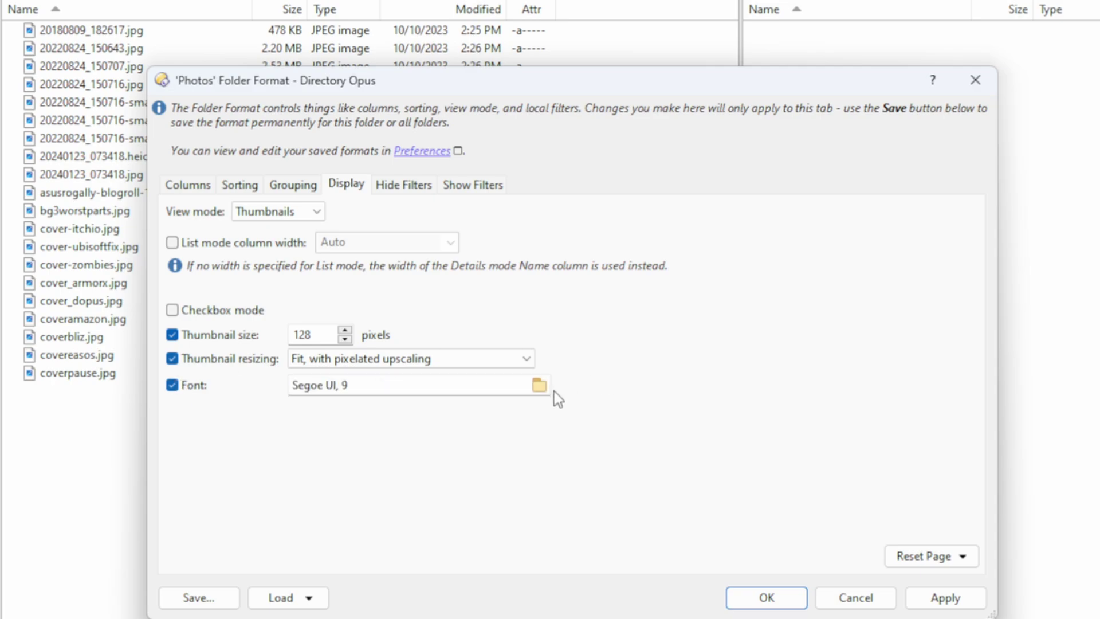
Set the Photos format font to Comic Sans MS, size 14, bold
click(540, 385)
scroll(504, 306, up, 5)
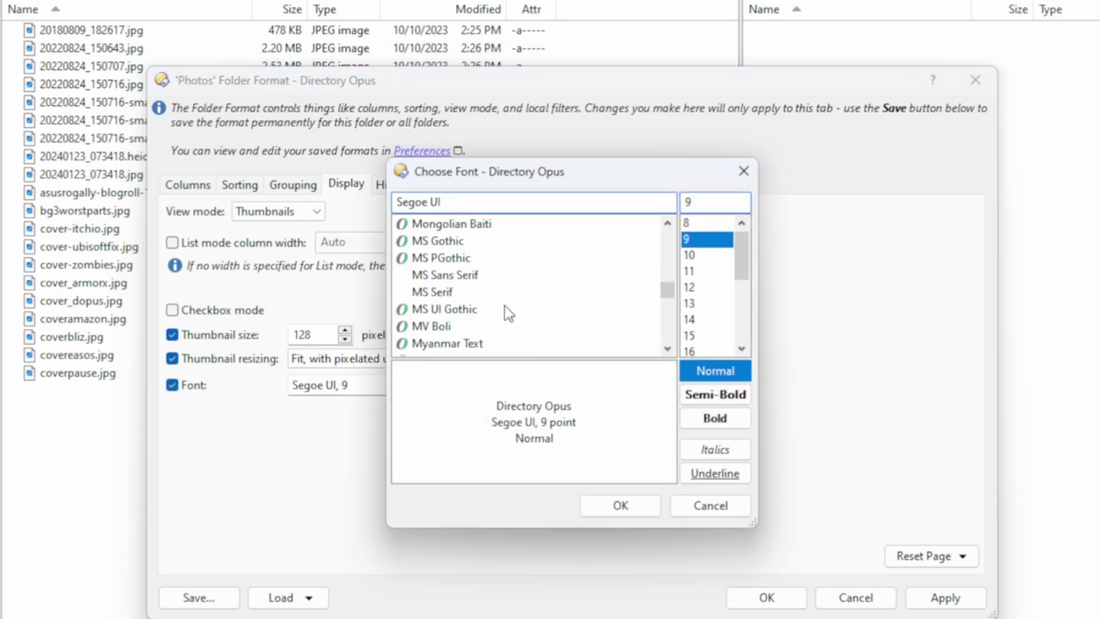
scroll(508, 297, up, 5)
click(427, 241)
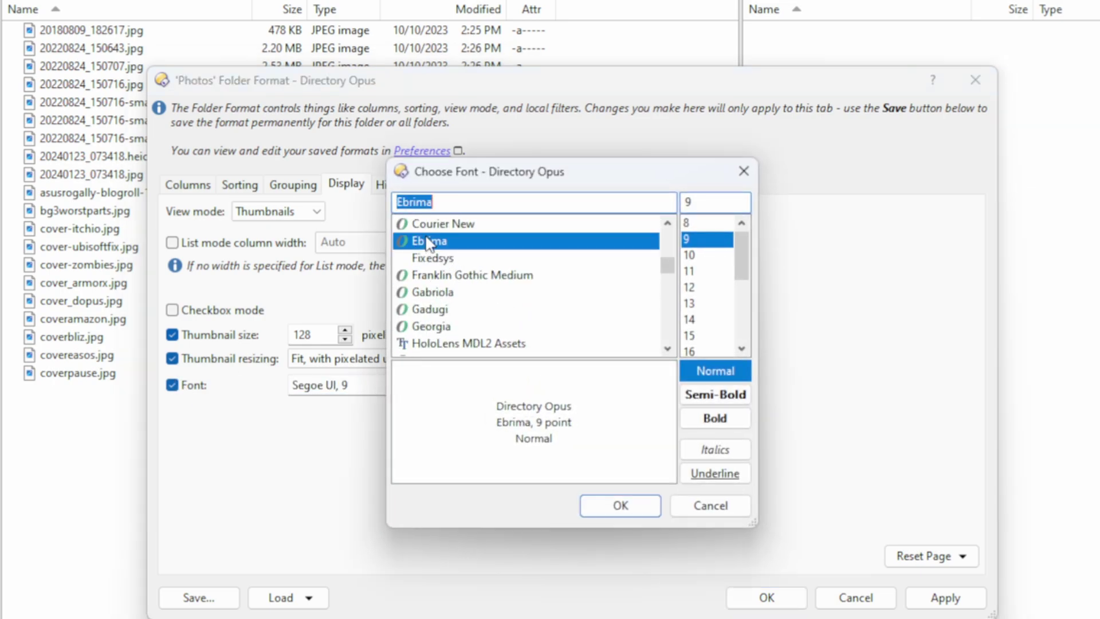
click(445, 277)
scroll(444, 275, up, 5)
click(443, 276)
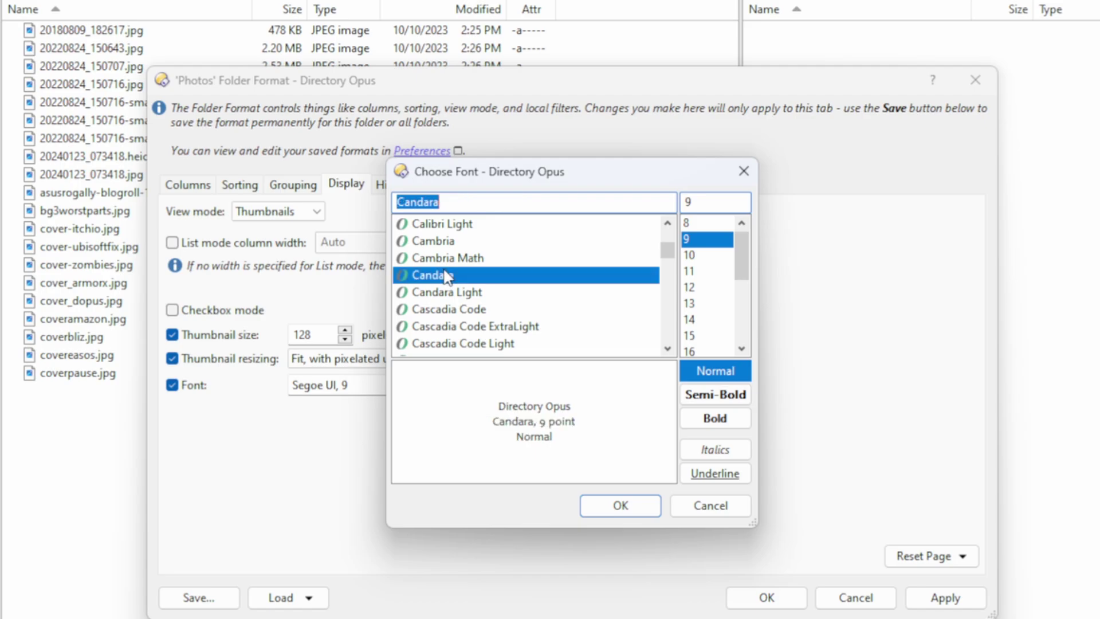
click(451, 242)
scroll(451, 243, up, 5)
scroll(453, 245, down, 3)
scroll(454, 245, down, 2)
scroll(481, 342, down, 2)
scroll(474, 309, down, 2)
click(450, 275)
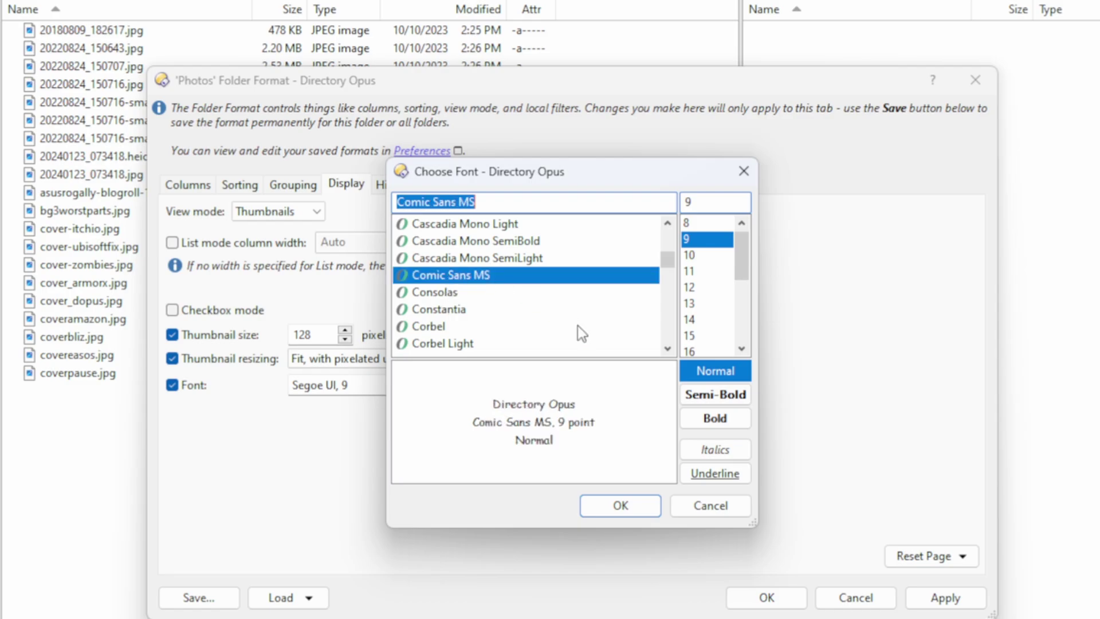
click(712, 321)
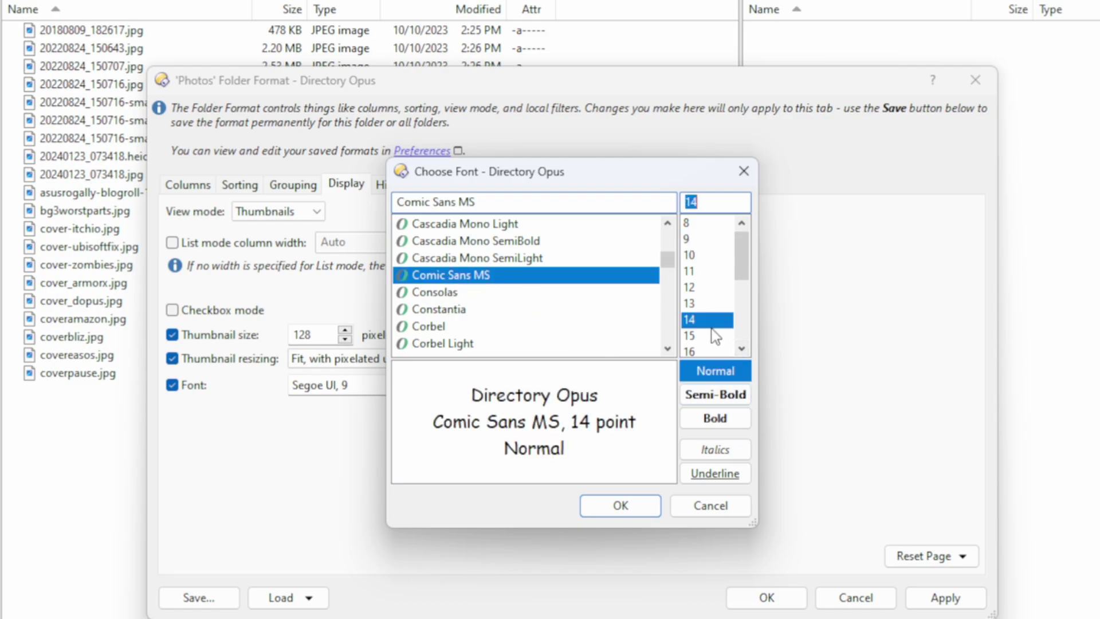
click(735, 417)
click(615, 512)
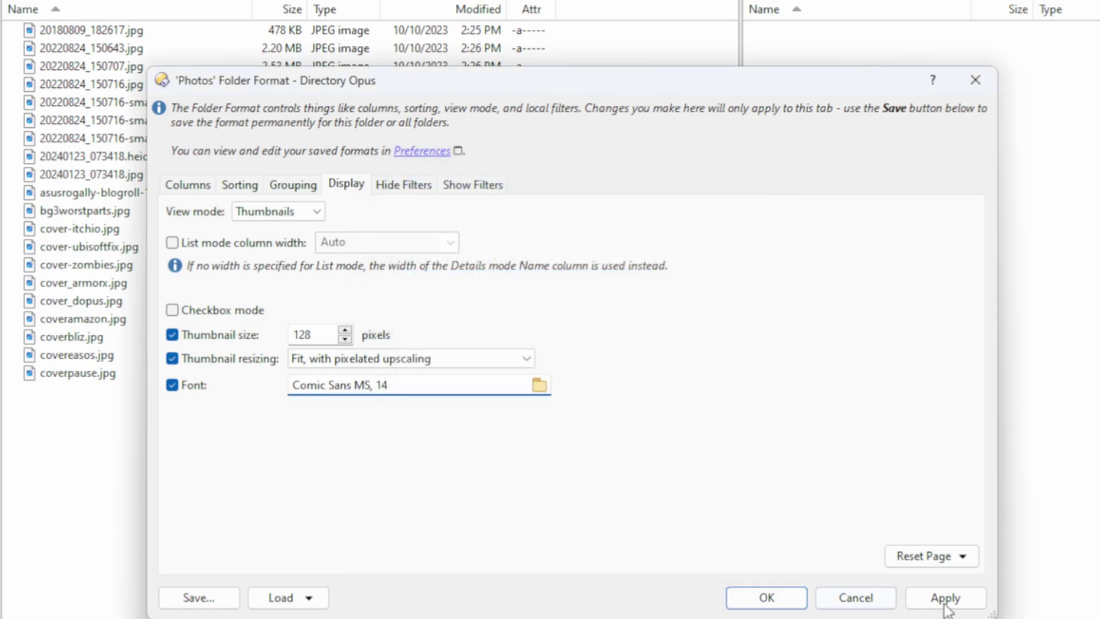
Review the hide and show filter pages, then apply and close the Photos folder format
click(412, 184)
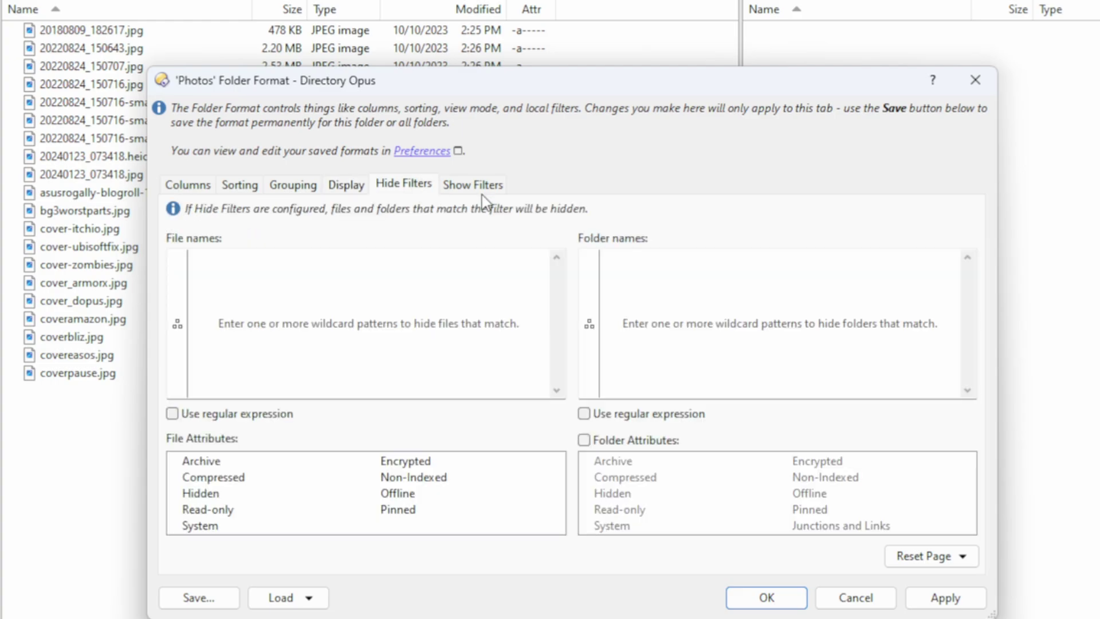
click(447, 187)
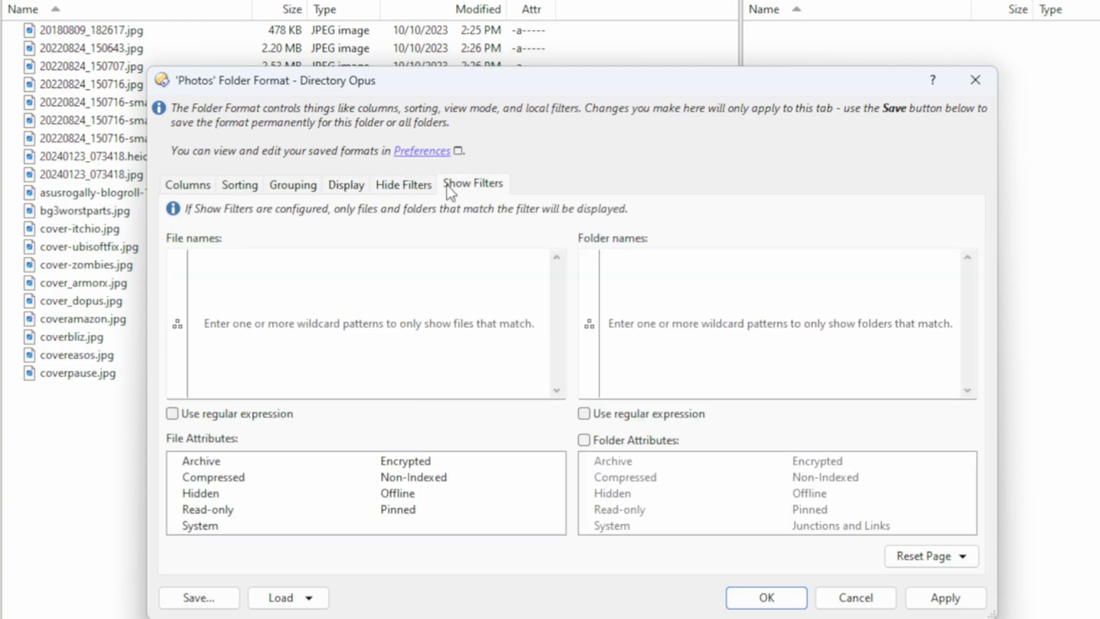
key(Left)
key(Right)
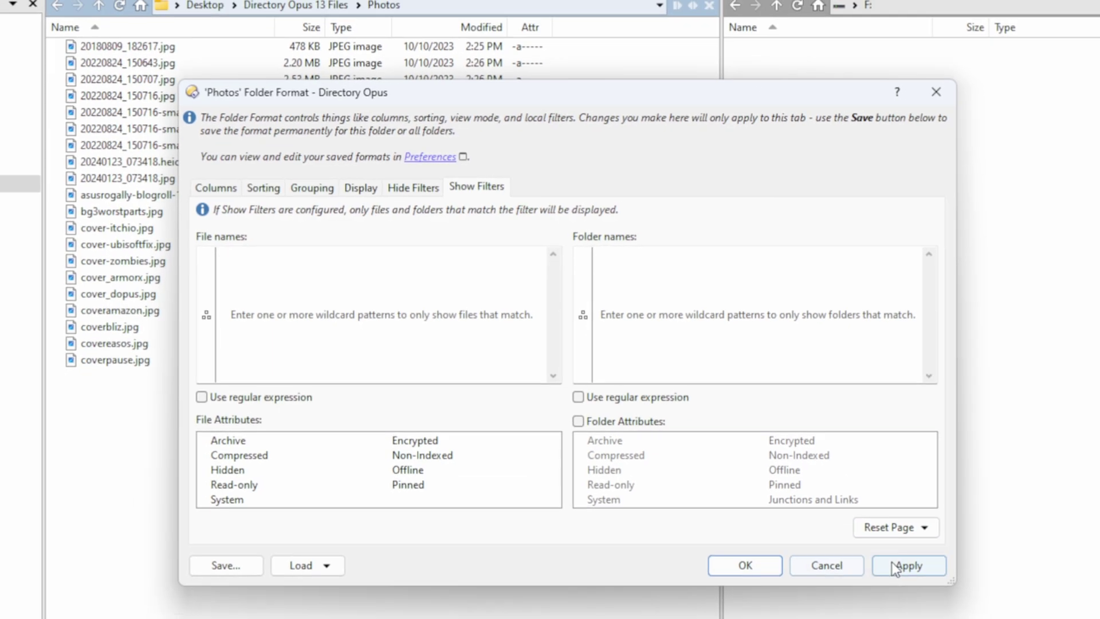
click(776, 448)
click(706, 450)
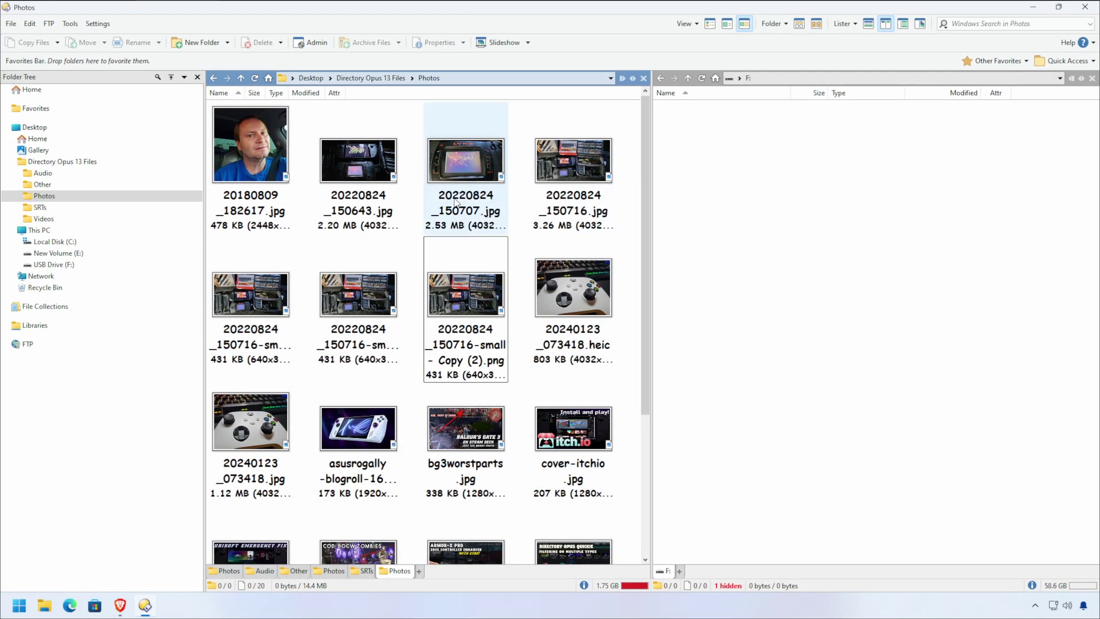
scroll(437, 204, down, 2)
scroll(437, 205, up, 3)
Reopen Photos from Directory Opus 13 Files on the left, then show Photos in the right F: pane
click(371, 77)
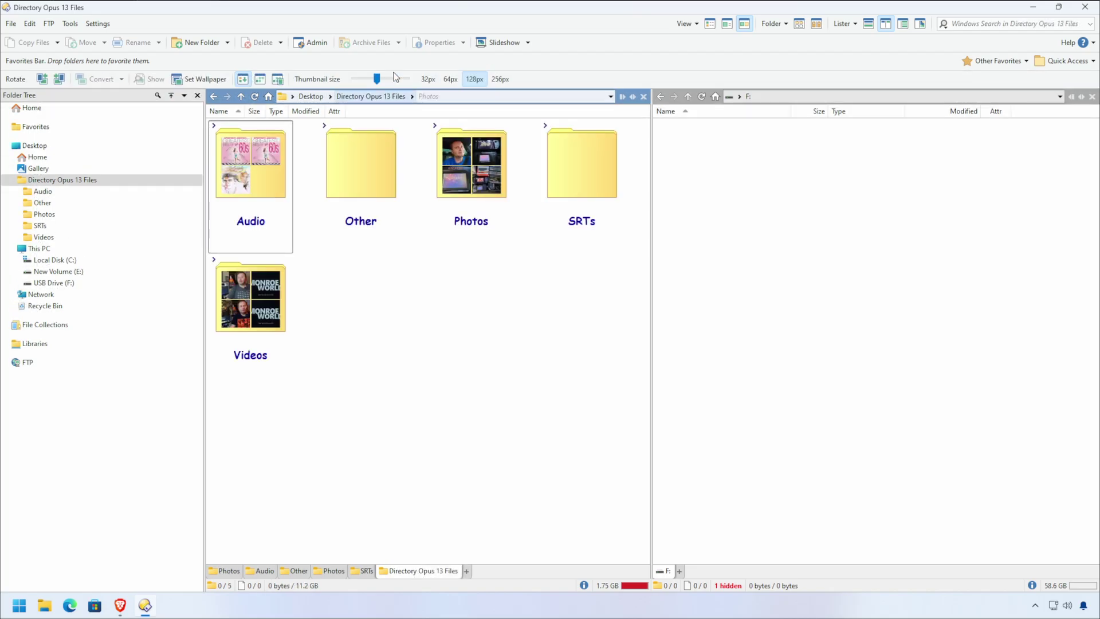
click(426, 96)
click(857, 288)
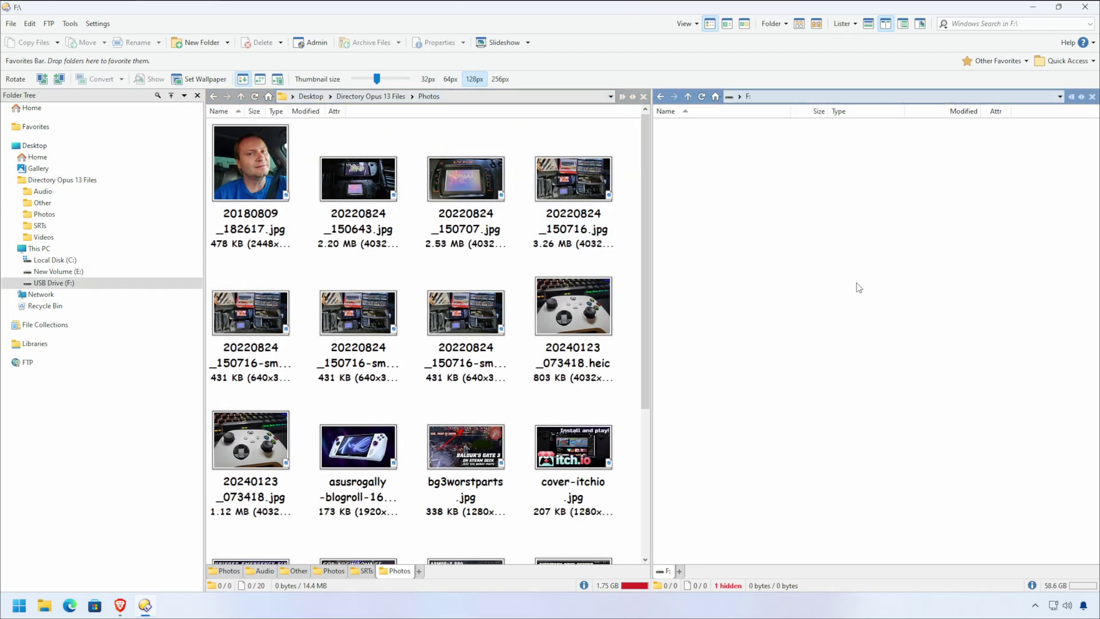
click(621, 97)
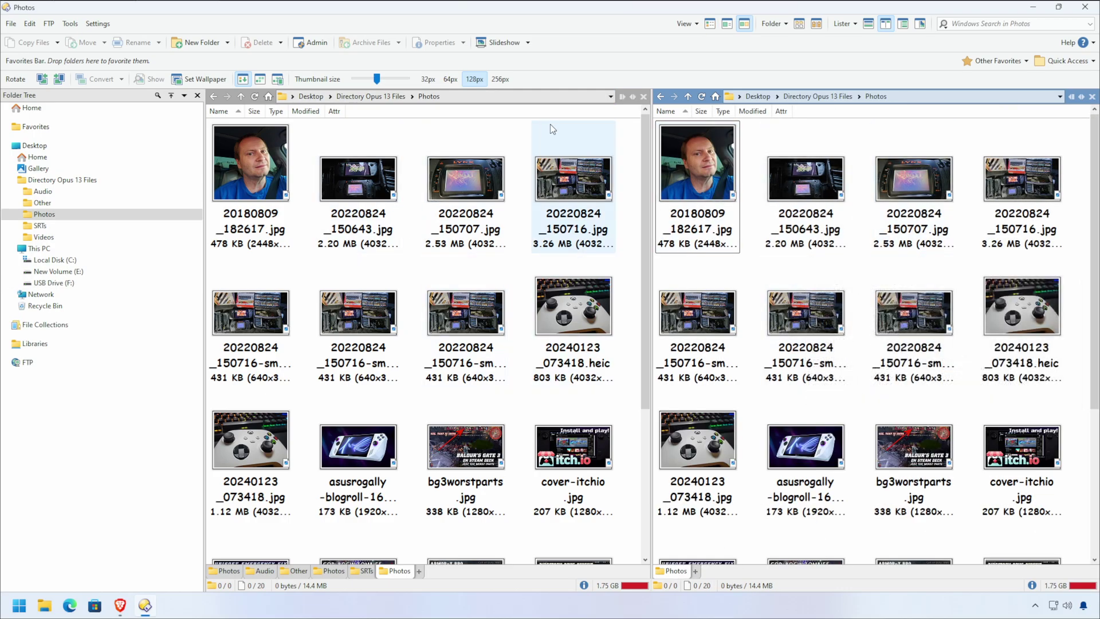
Toggle the left Photos pane between Details and Thumbnails views, ending in Details
click(516, 143)
key(ctrl+4)
key(ctrl+6)
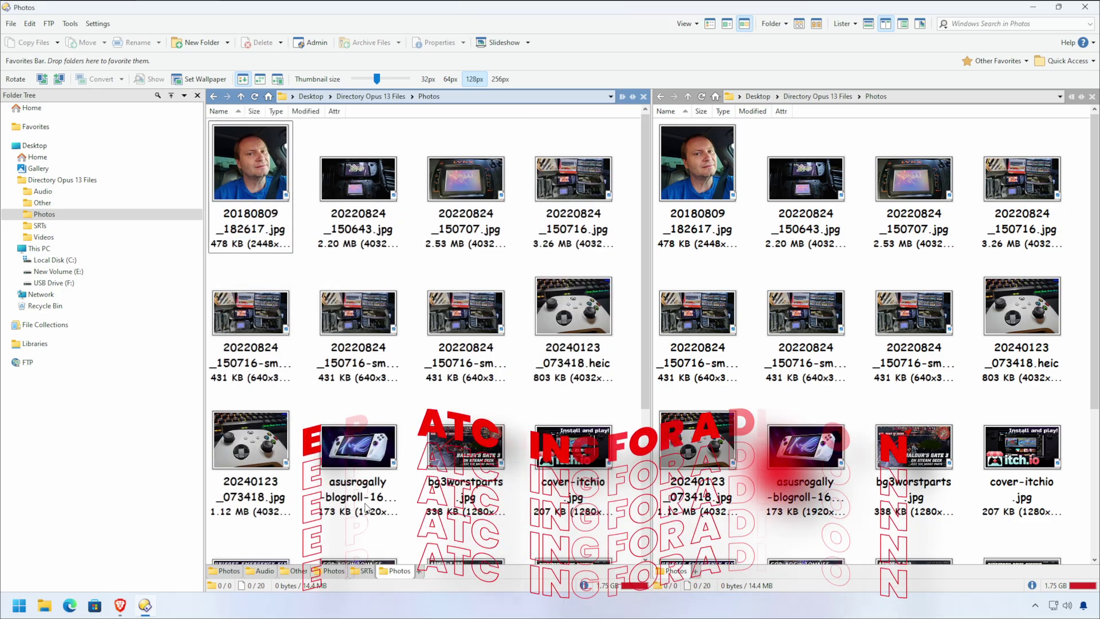
key(ctrl+4)
key(ctrl+6)
key(ctrl+4)
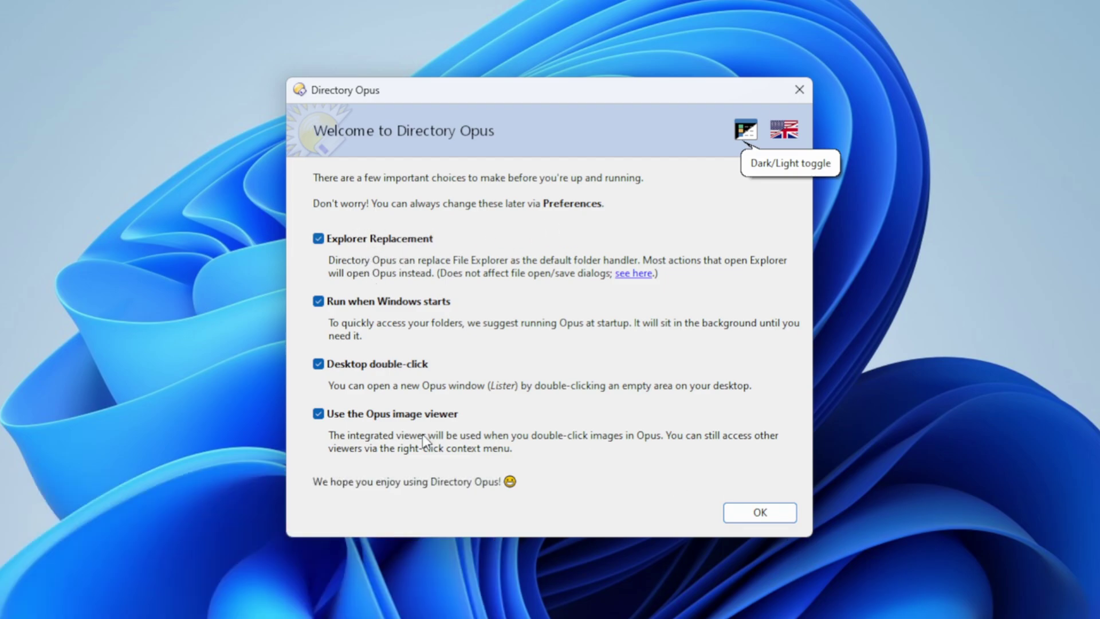
Confirm the welcome setup, close the lister with the background notice suppressed, and open a new lister
click(778, 507)
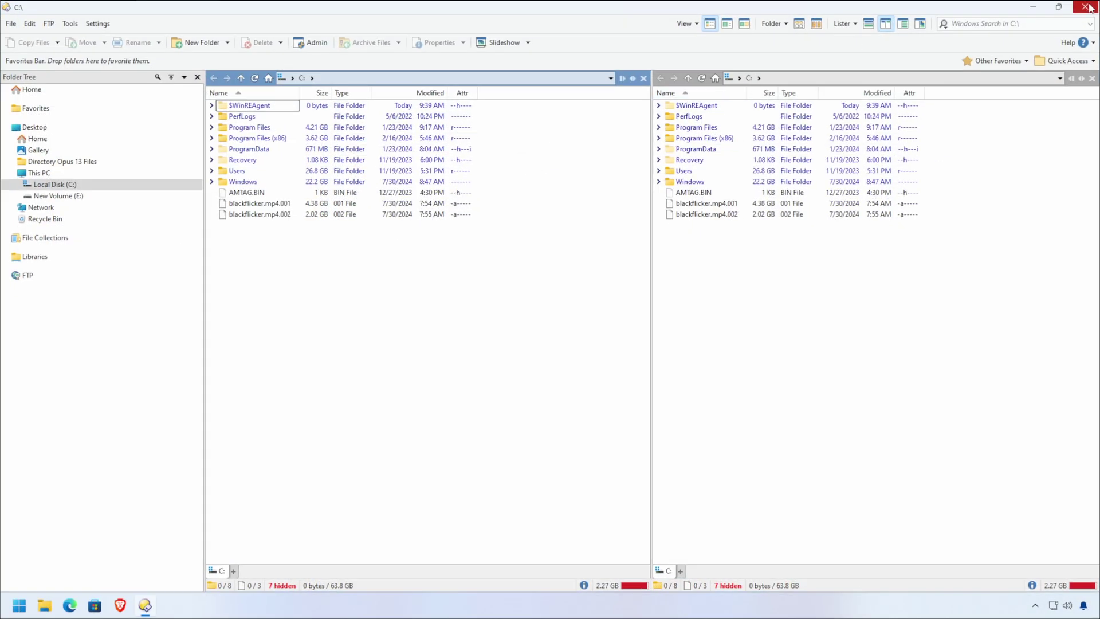
click(1089, 7)
click(460, 340)
click(647, 361)
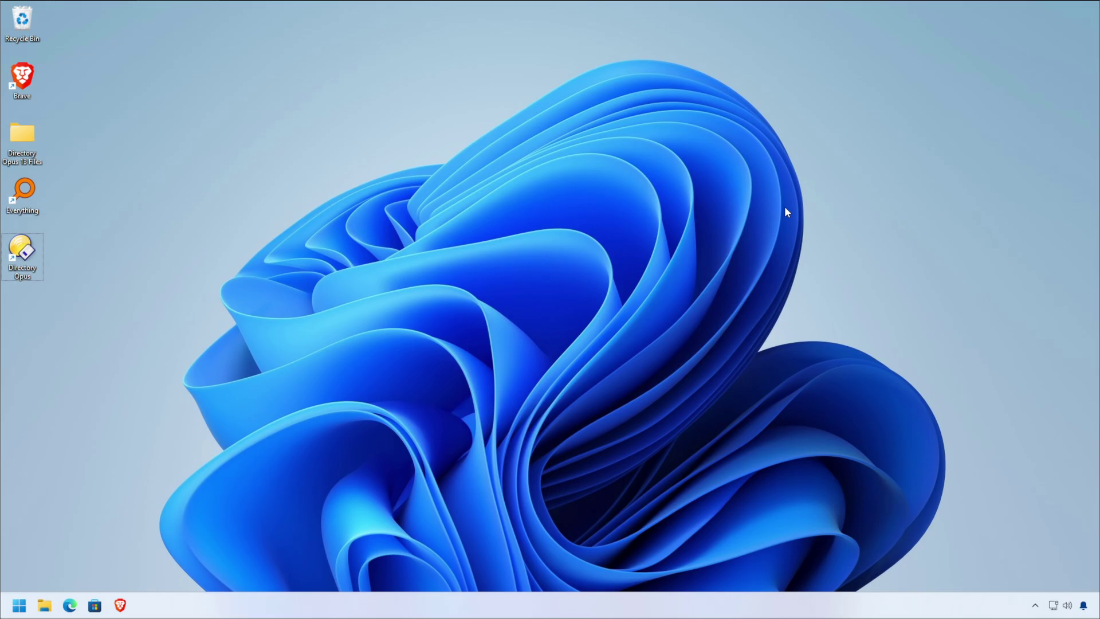
double_click(785, 207)
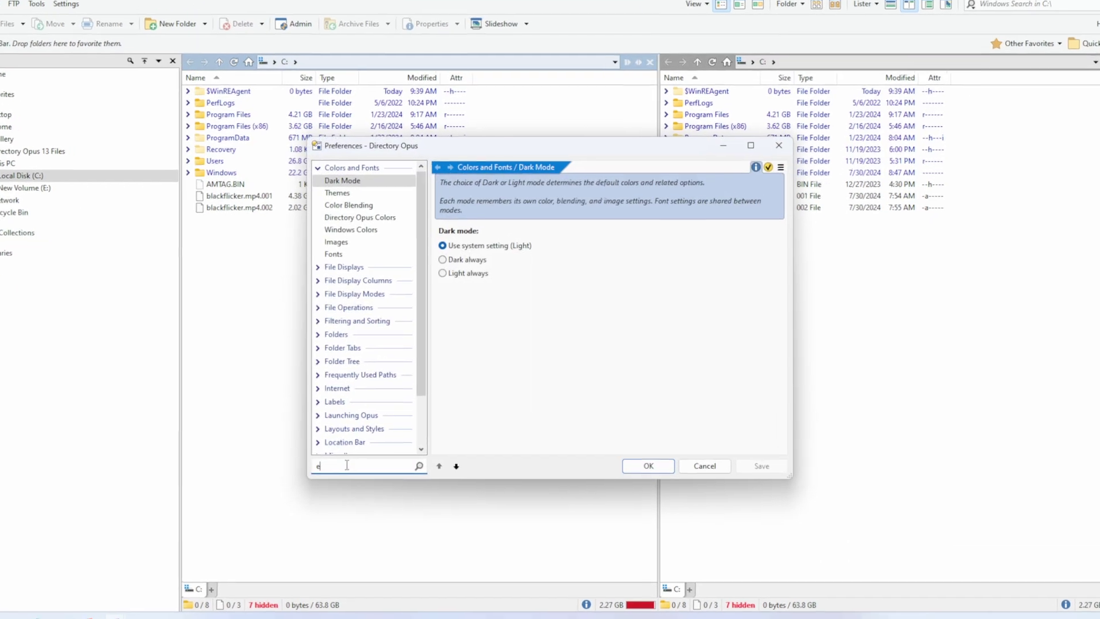
text(explorer re)
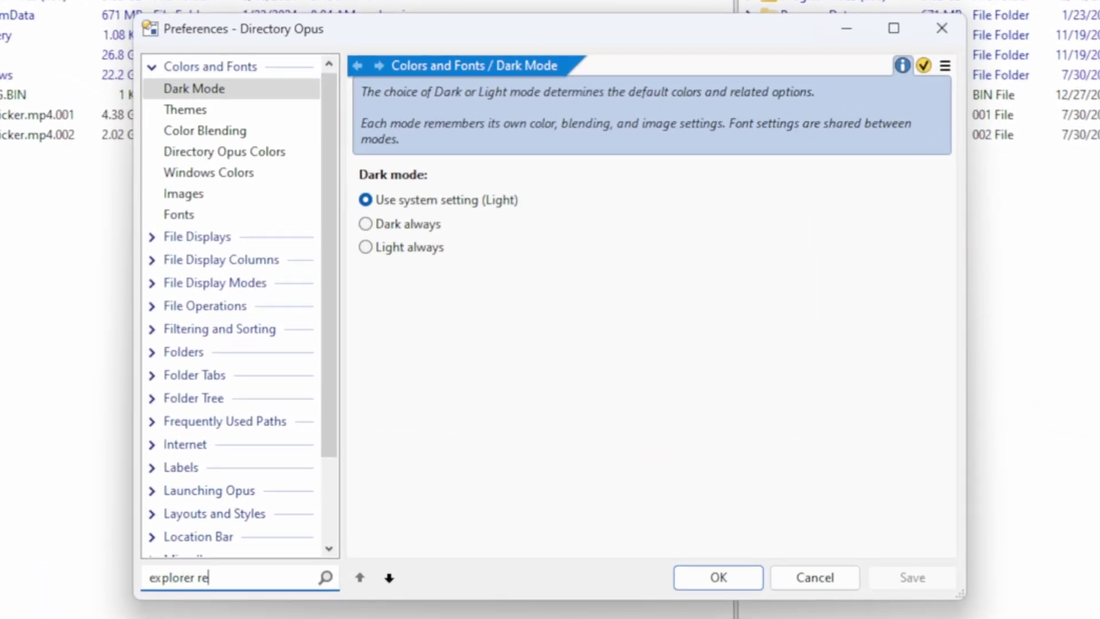
Search Preferences for 'explorer re' to find the Explorer Replacement settings
key(Return)
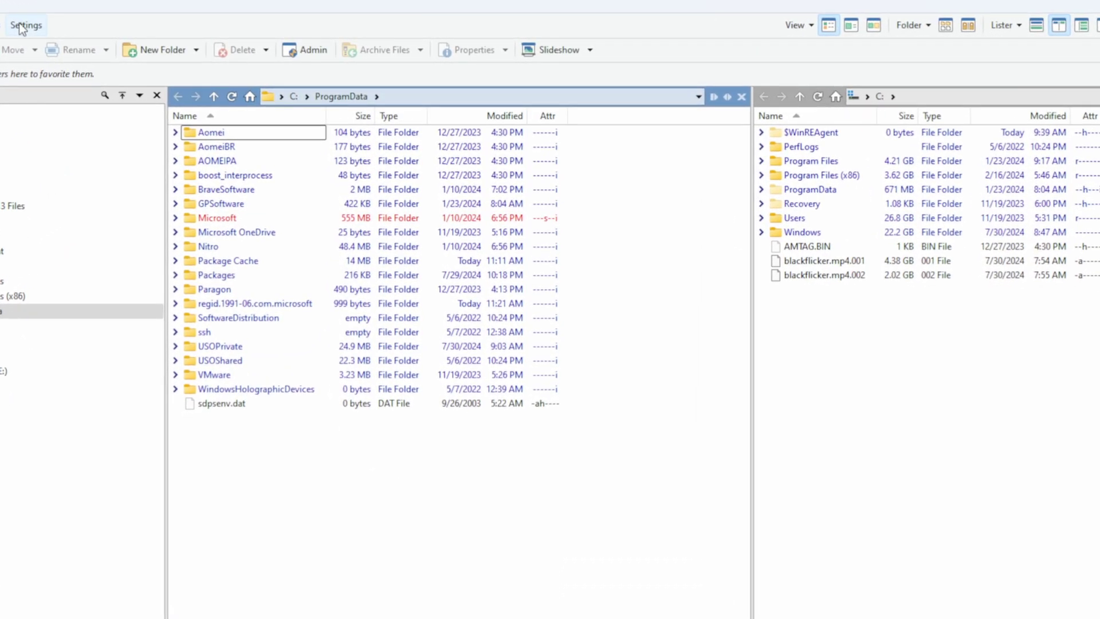
Set up a Backup and Restore export to USB with F:\ as the target
click(21, 28)
click(65, 279)
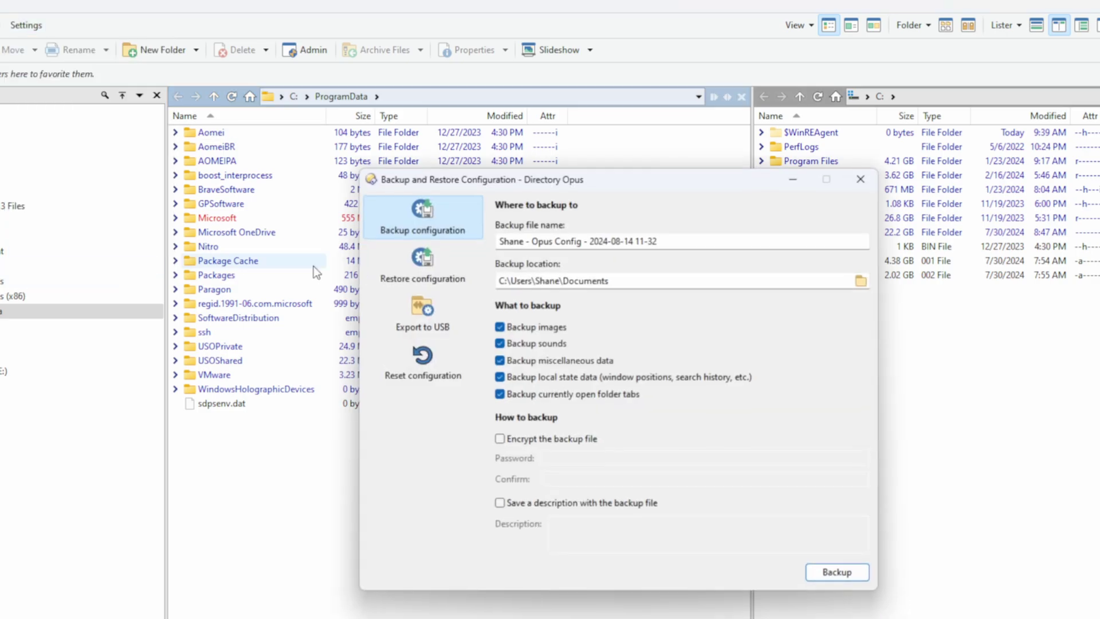
click(423, 315)
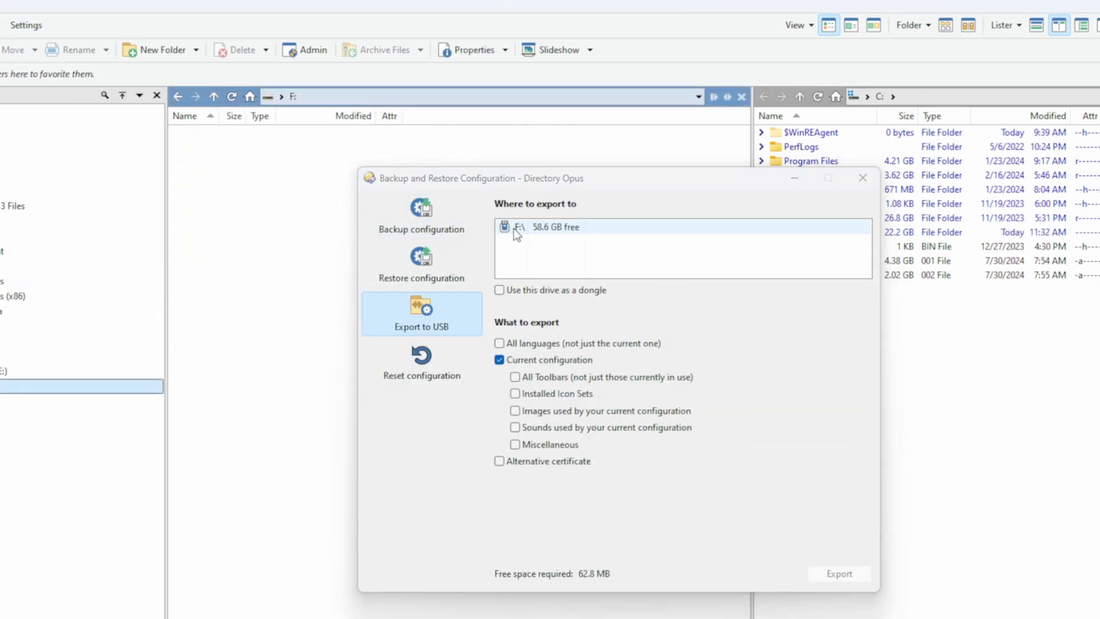
click(517, 229)
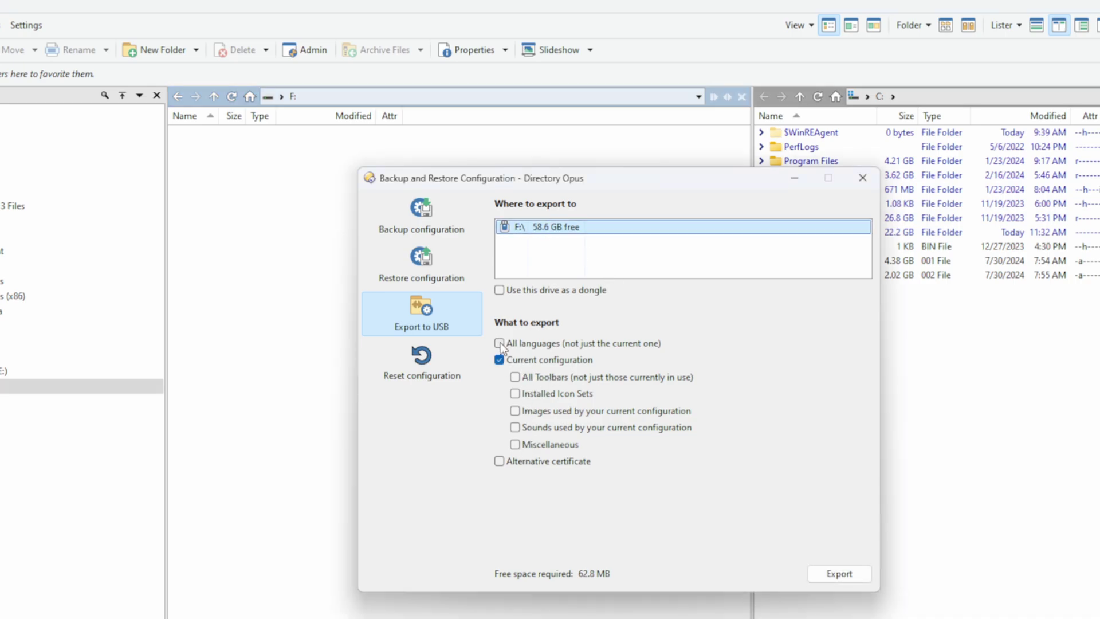
Include toolbars, icon sets, images, sounds and miscellaneous data, and run the export
click(515, 378)
click(514, 394)
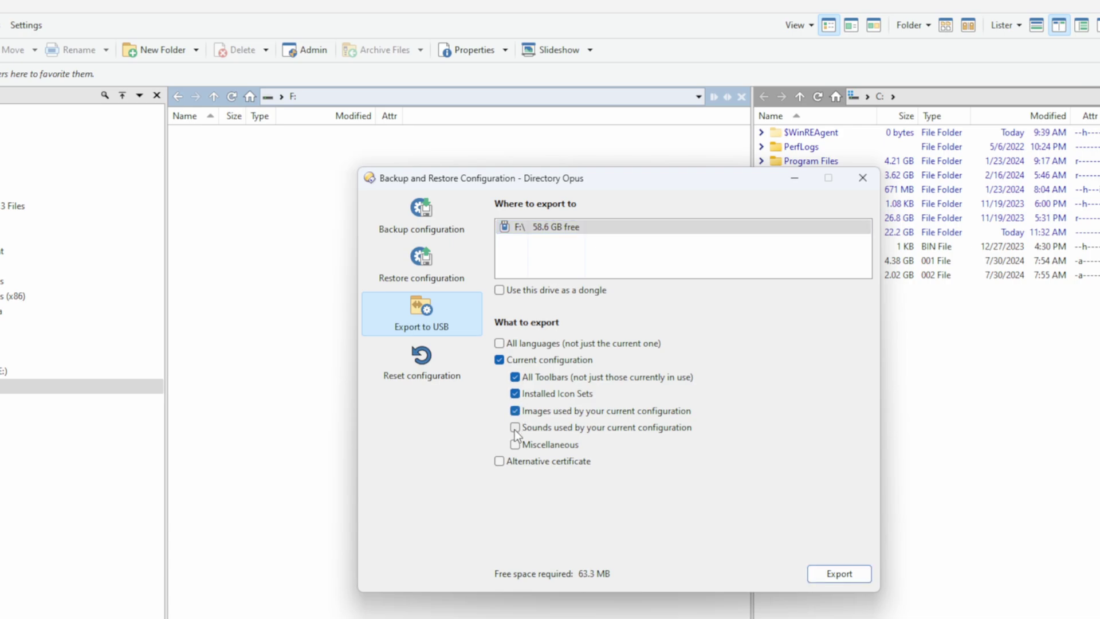
click(515, 427)
click(515, 443)
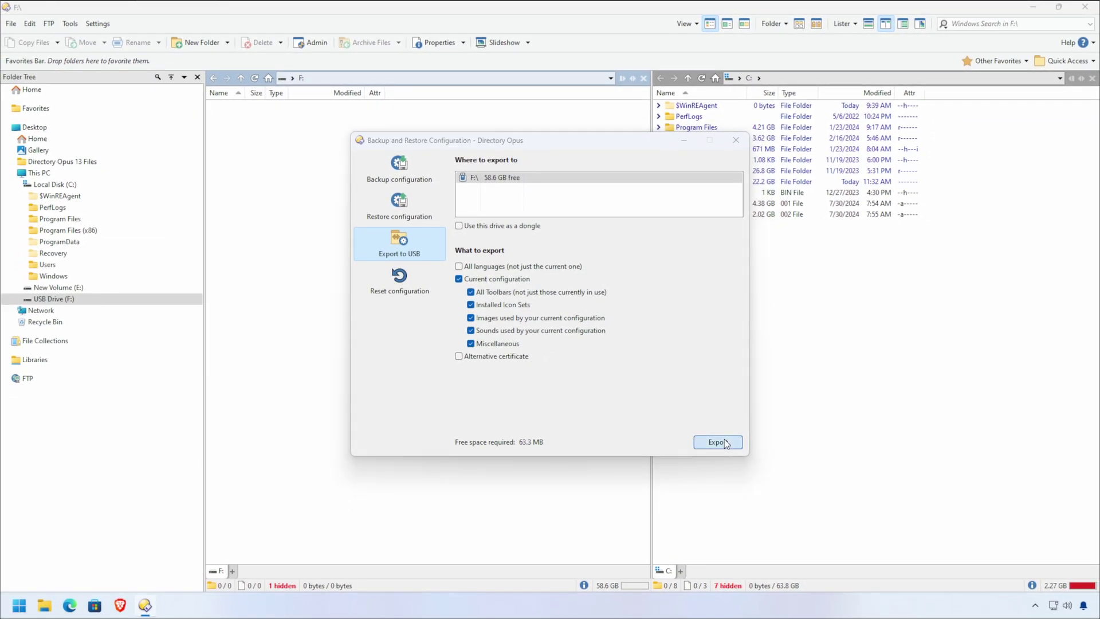
click(722, 442)
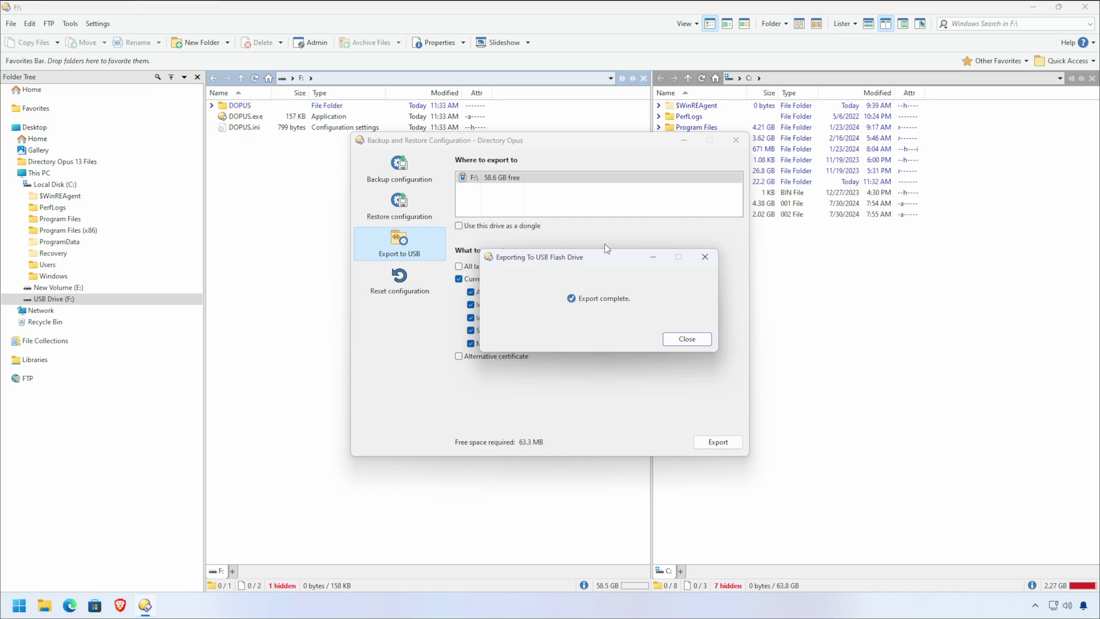
Close Opus and launch DOPUS.exe from USB Drive (F:) through File Explorer
click(686, 338)
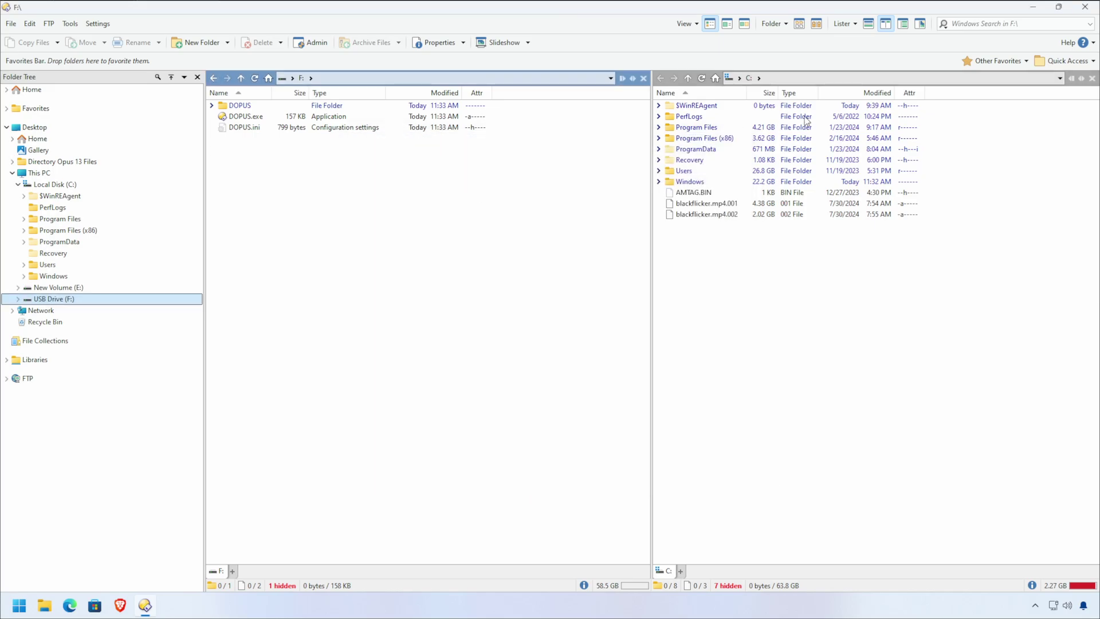
click(1085, 7)
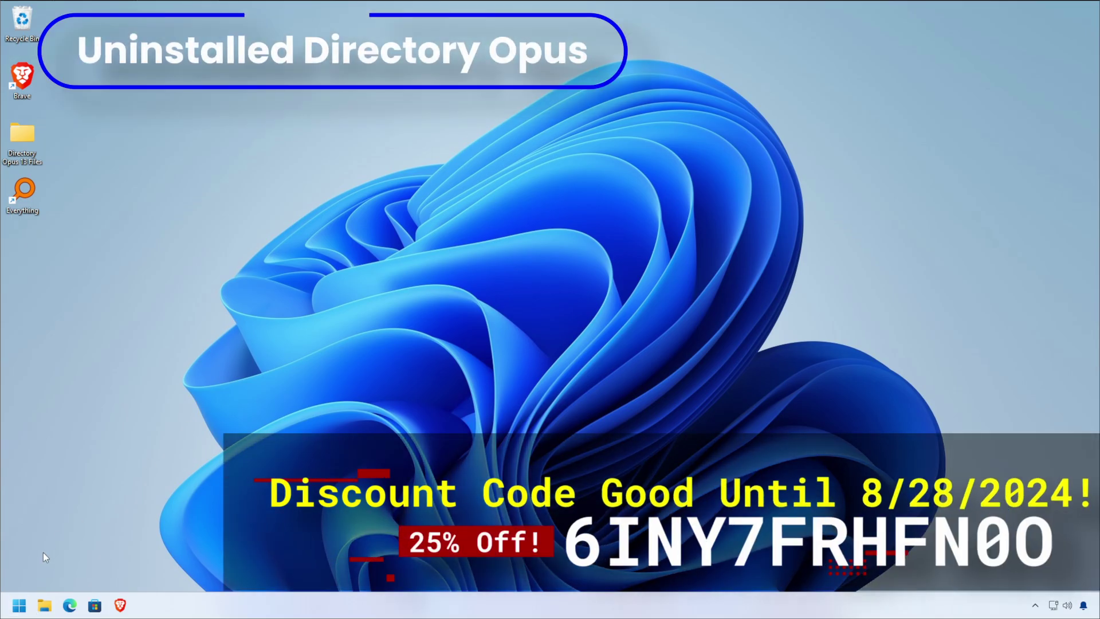
click(44, 605)
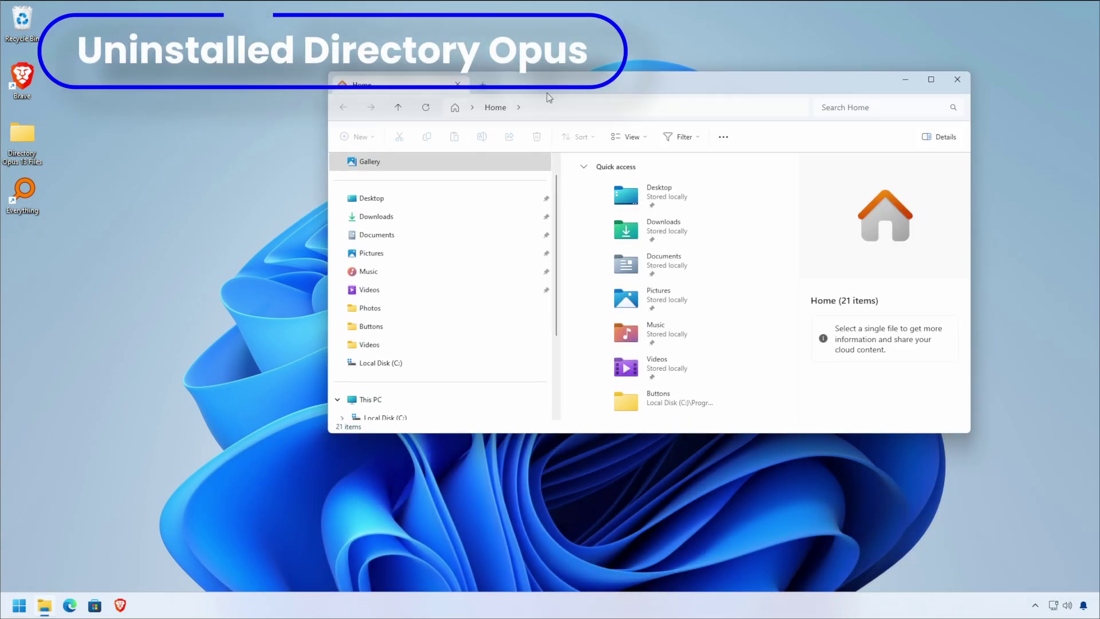
scroll(507, 271, down, 3)
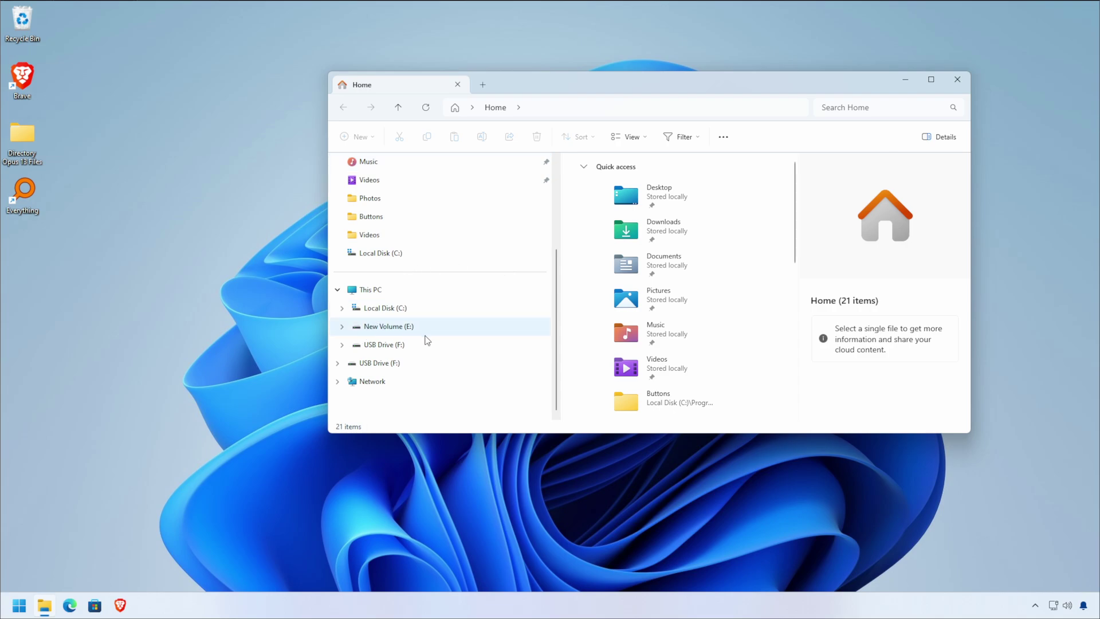
click(378, 363)
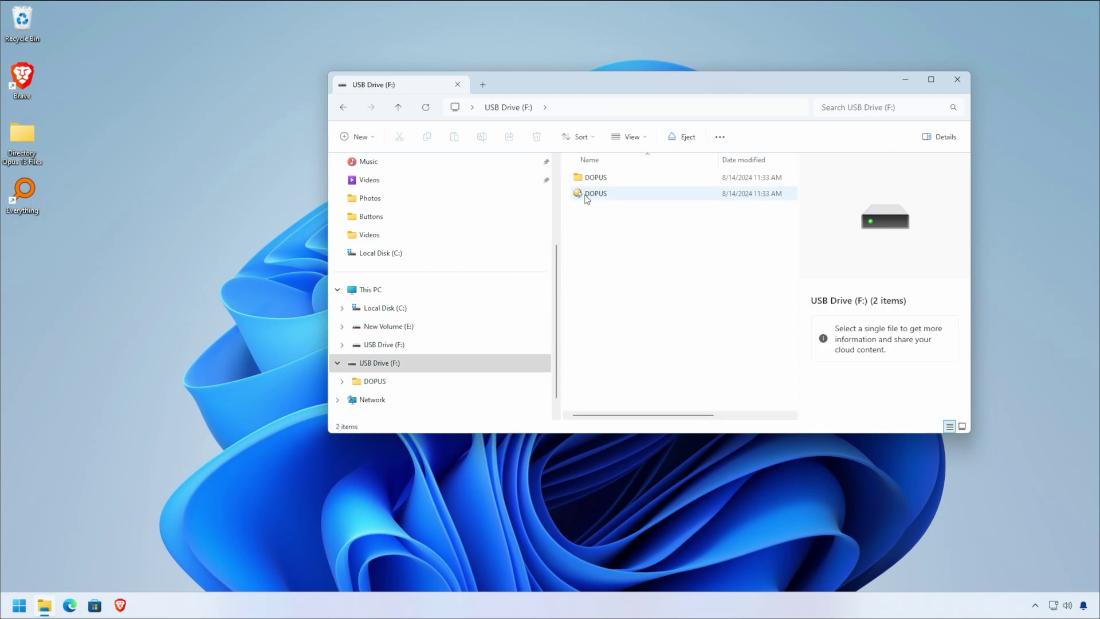
click(605, 196)
double_click(606, 196)
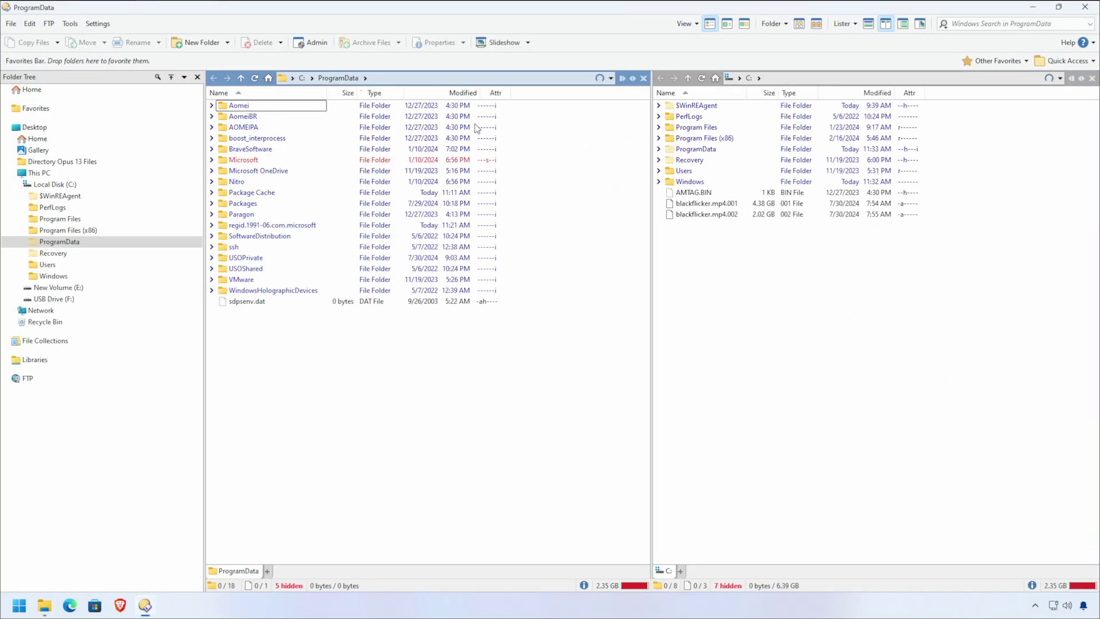
Restore the Opus lister to a window beside File Explorer, with USB Drive (F:) selected
click(1058, 7)
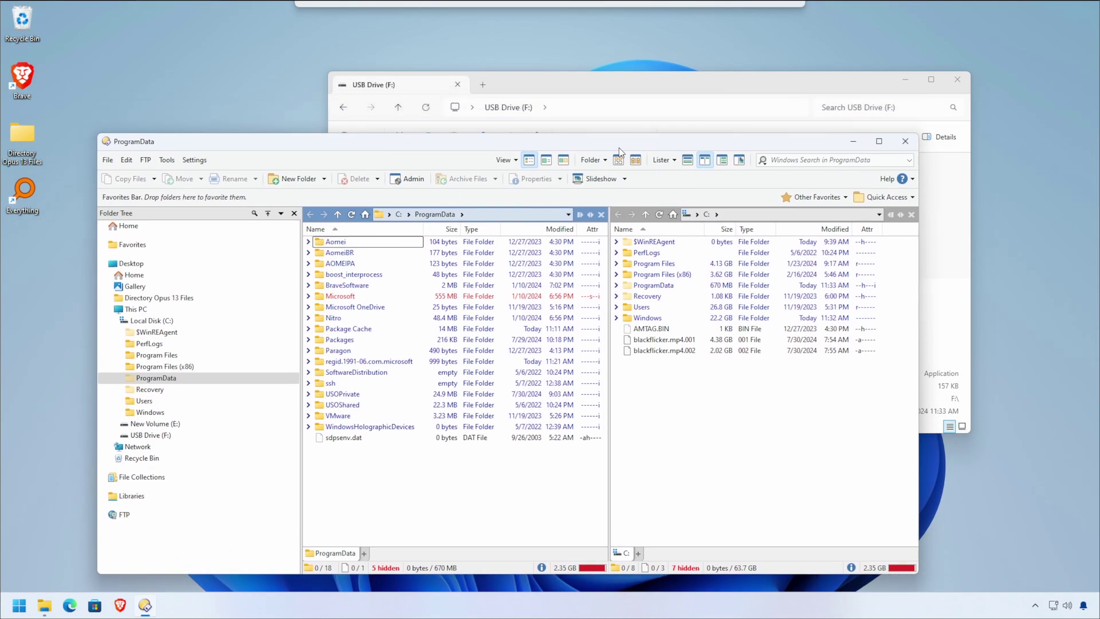
drag(800, 165, 628, 147)
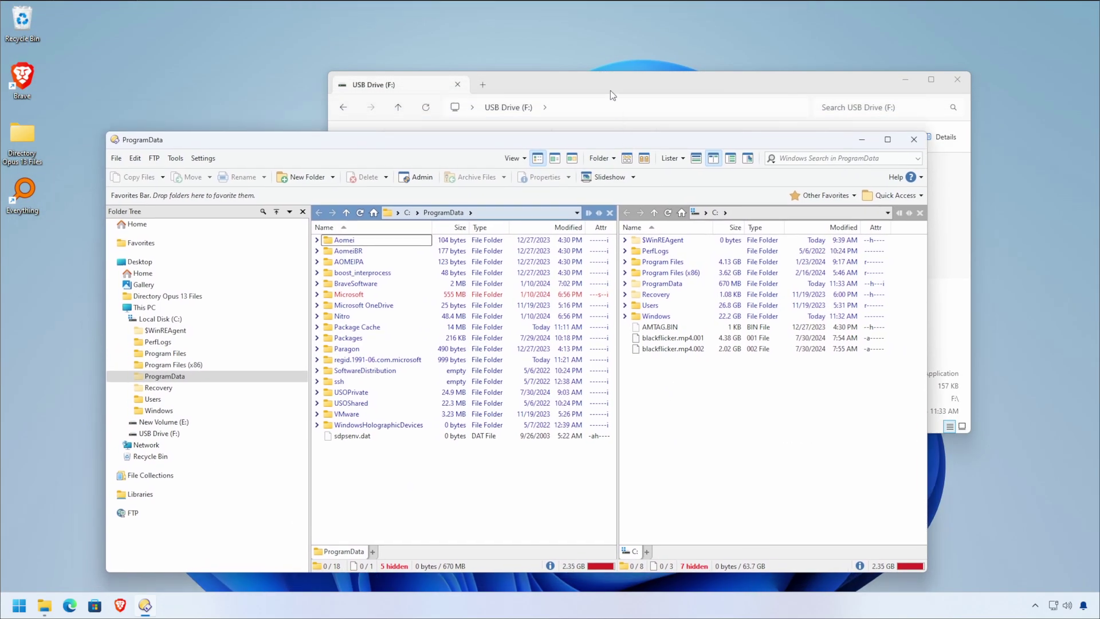
click(611, 79)
drag(611, 80, 682, 35)
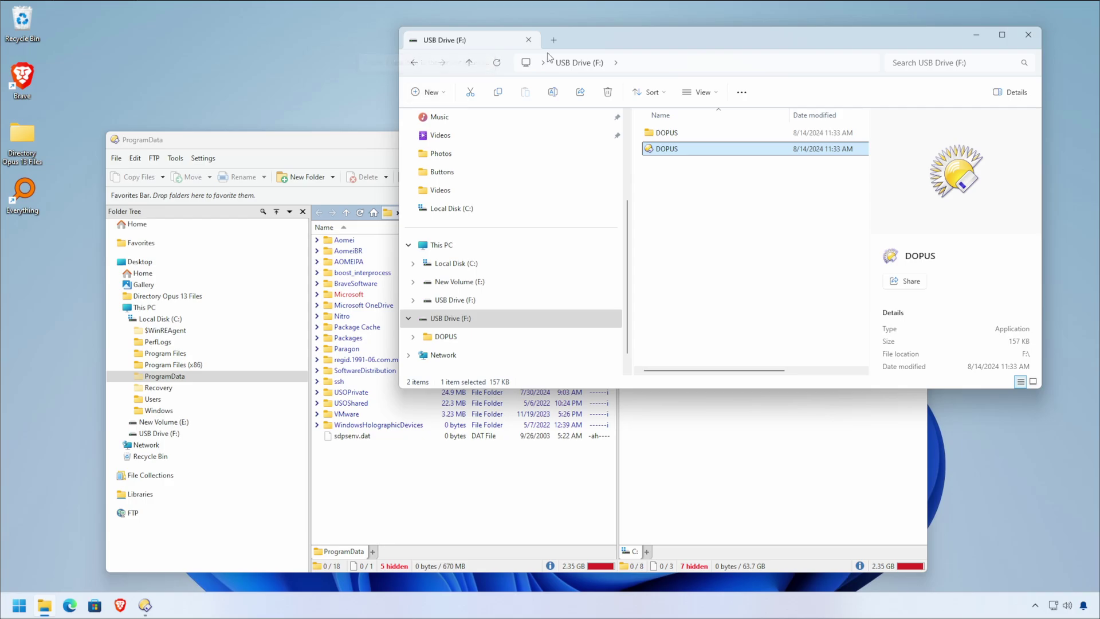
click(418, 320)
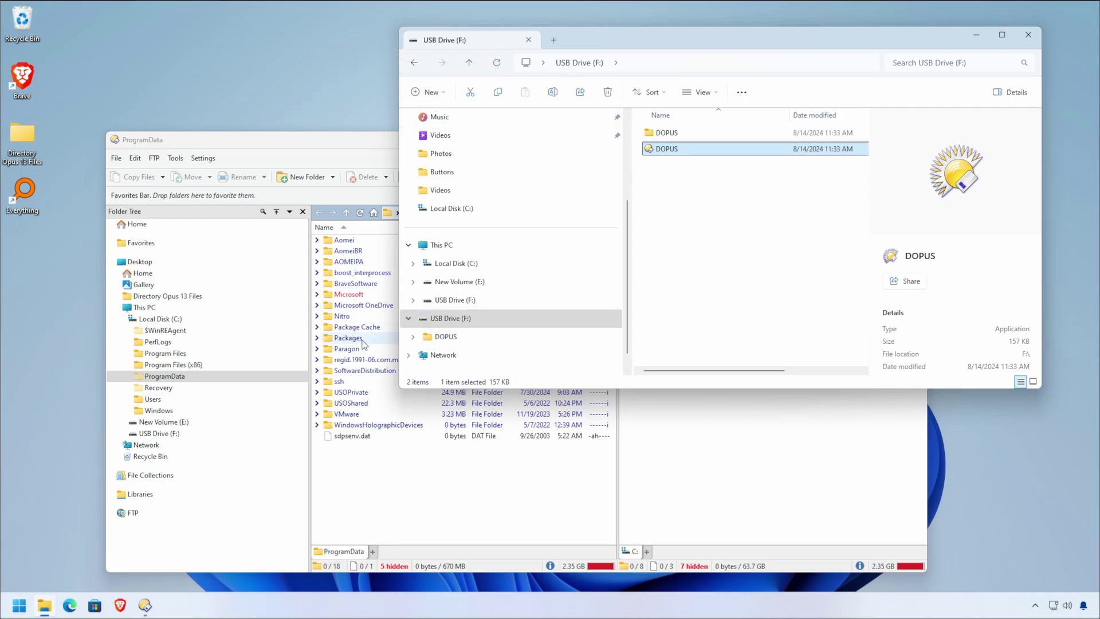